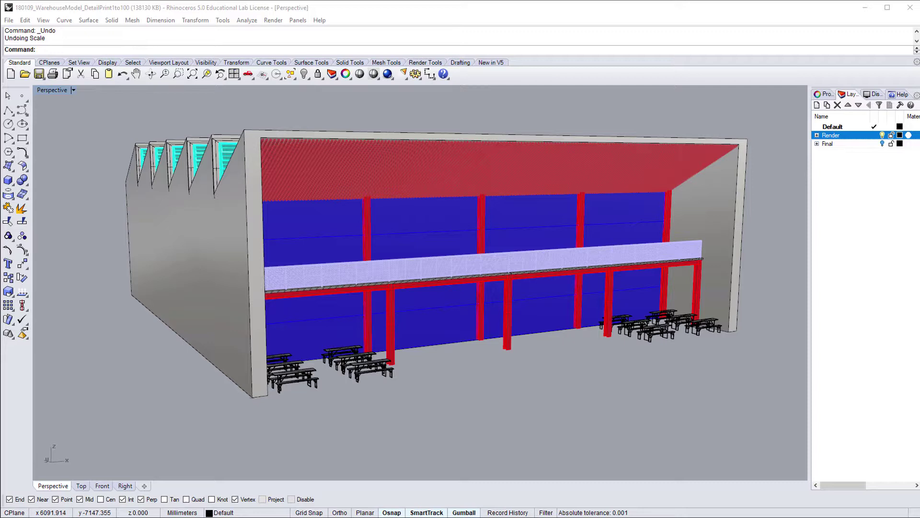
# Scale the entire model by a factor of 1/100 about the front lower corner of the end wall.
pyautogui.click(432, 421)
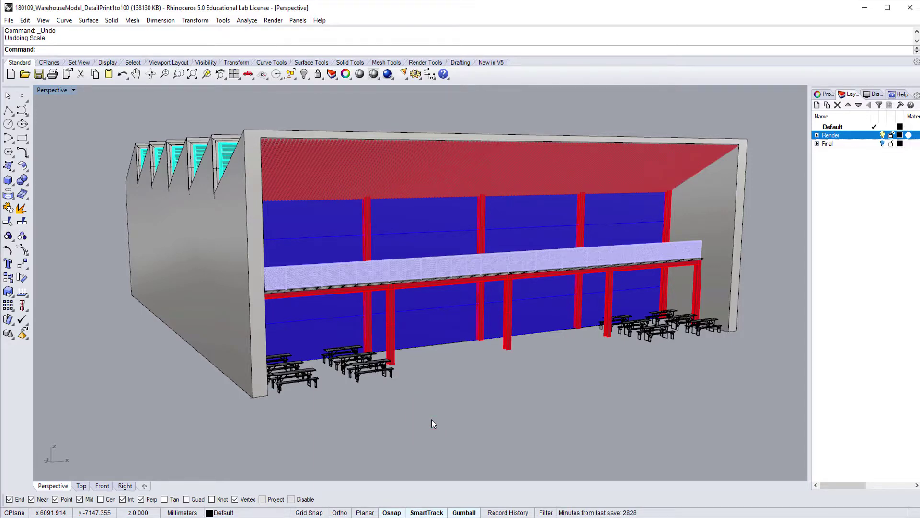
pyautogui.hotkey('ctrl', 'a')
pyautogui.write('Scale')
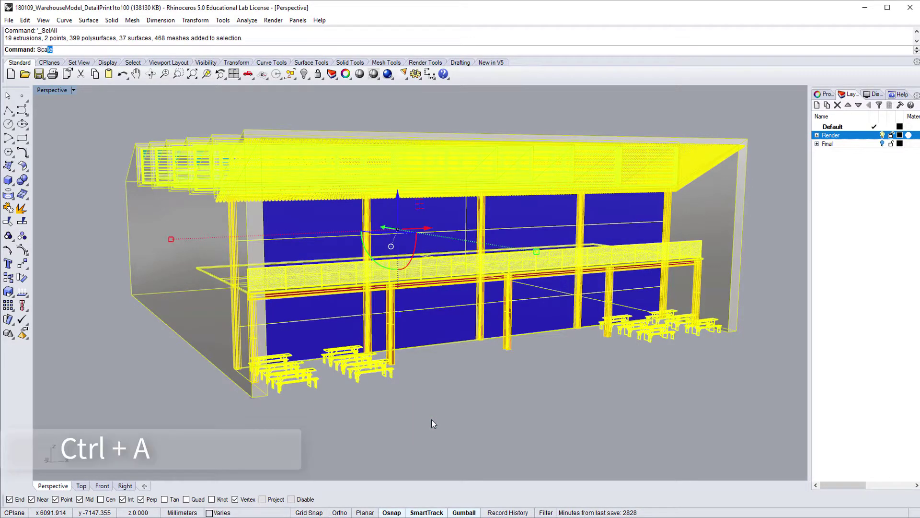
pyautogui.press('Return')
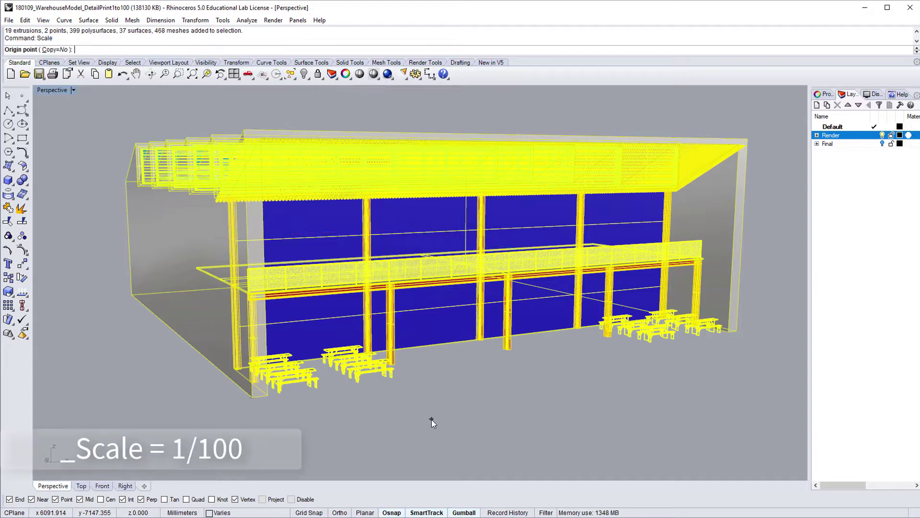
pyautogui.click(250, 398)
pyautogui.write('1/10')
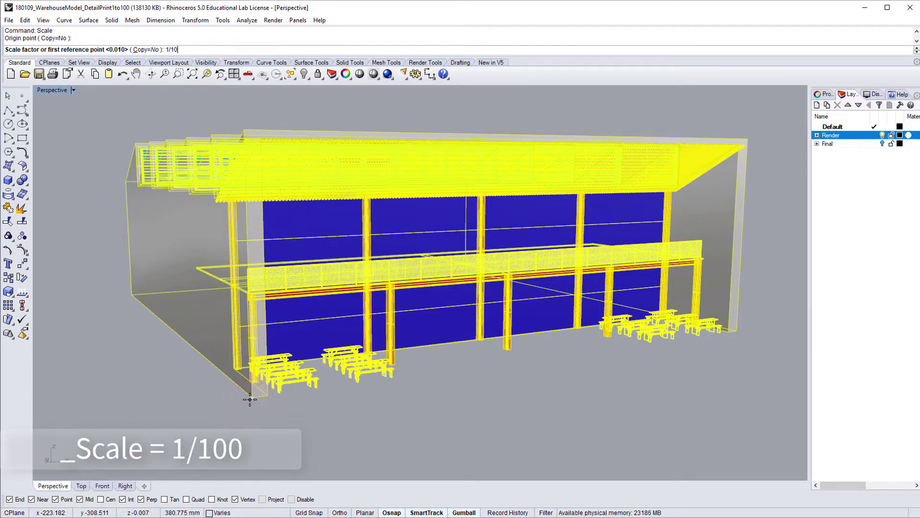
pyautogui.write('0')
pyautogui.press('Return')
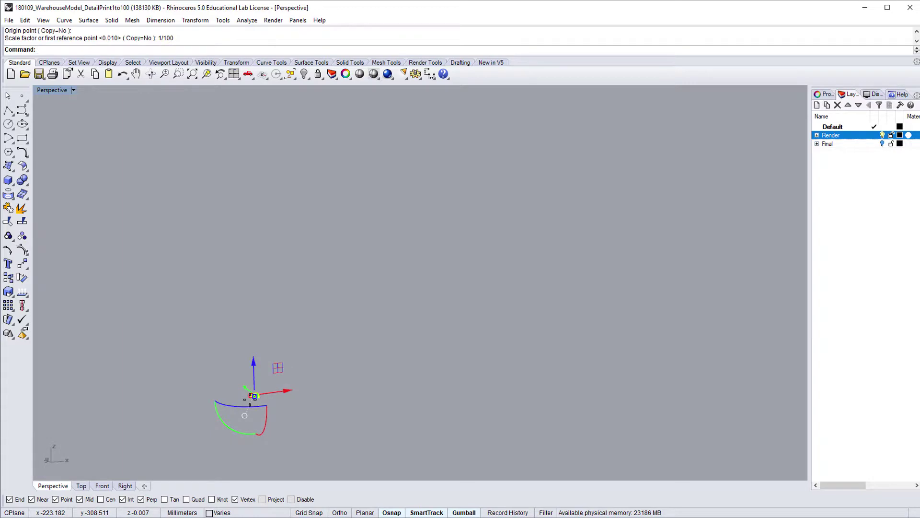
# Run a thickness analysis on the frontmost bench near the end wall and inspect the colours on its seat and leg.
pyautogui.write('ZSA')
pyautogui.press('Return')
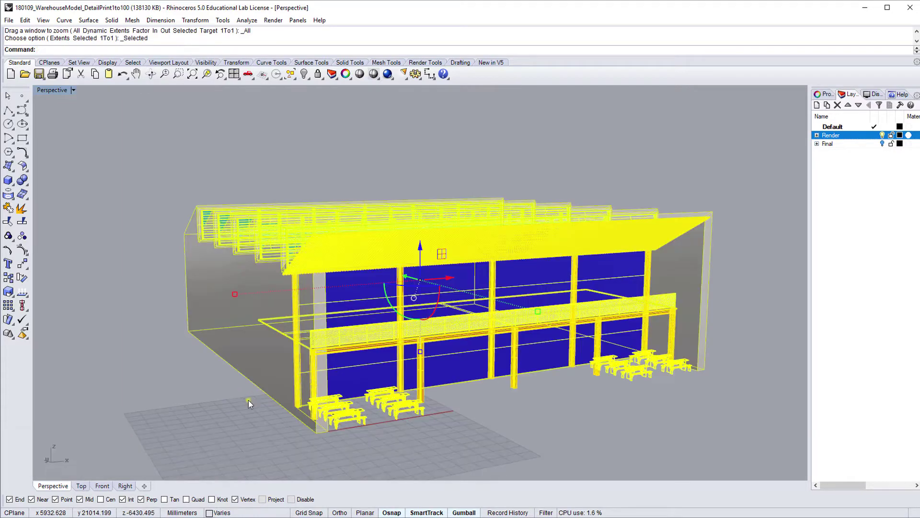
pyautogui.moveTo(248, 400)
pyautogui.mouseDown(button='right')
pyautogui.moveTo(220, 426)
pyautogui.moveTo(263, 408)
pyautogui.mouseUp(button='right')
pyautogui.click(212, 428)
pyautogui.scroll(8, 330, 393)
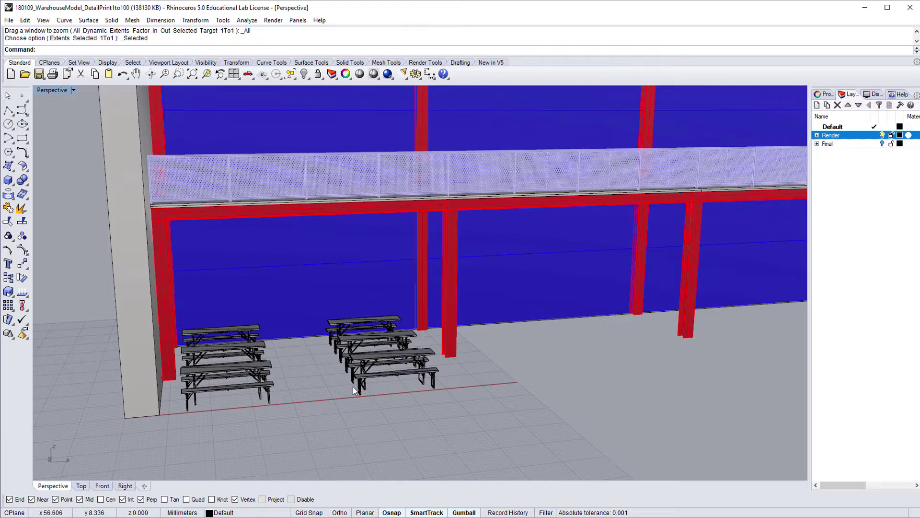
pyautogui.write('ThicknessAnalysis')
pyautogui.press('Return')
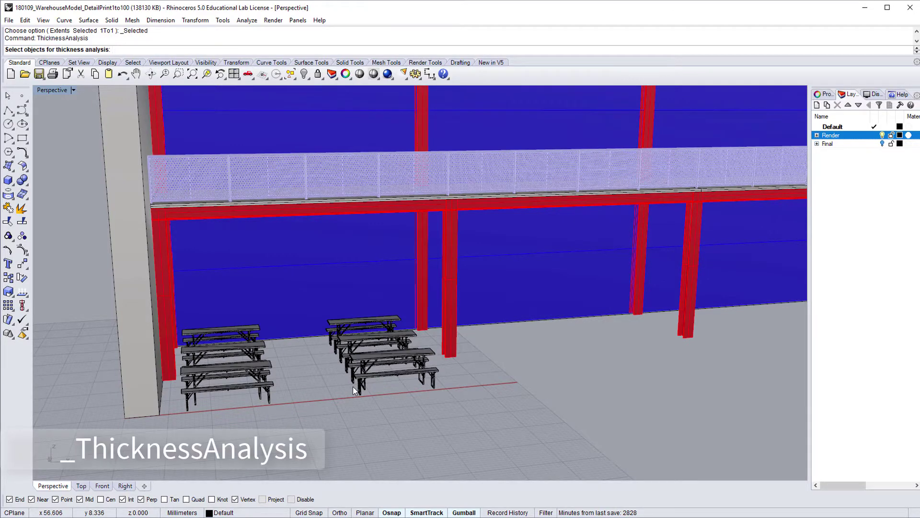
pyautogui.moveTo(353, 386); pyautogui.dragTo(336, 406, button='right')
pyautogui.scroll(5, 335, 393)
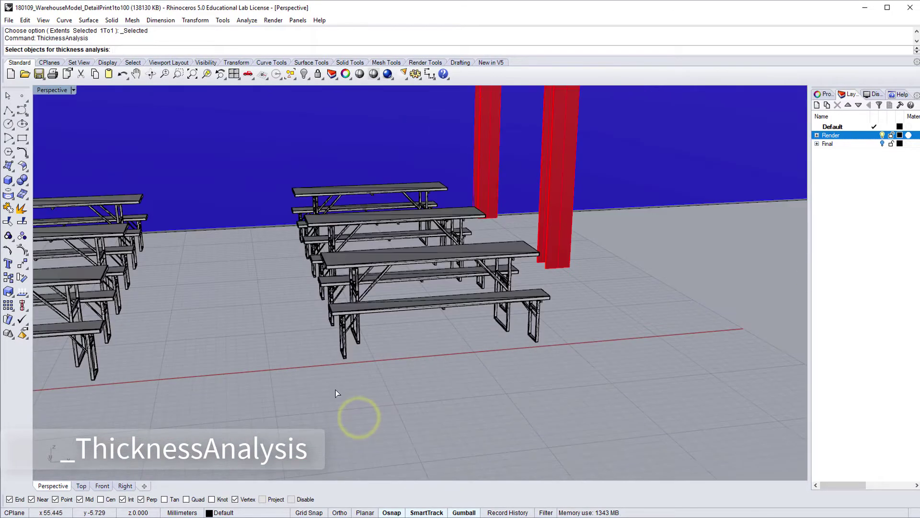
pyautogui.moveTo(318, 388); pyautogui.dragTo(583, 266)
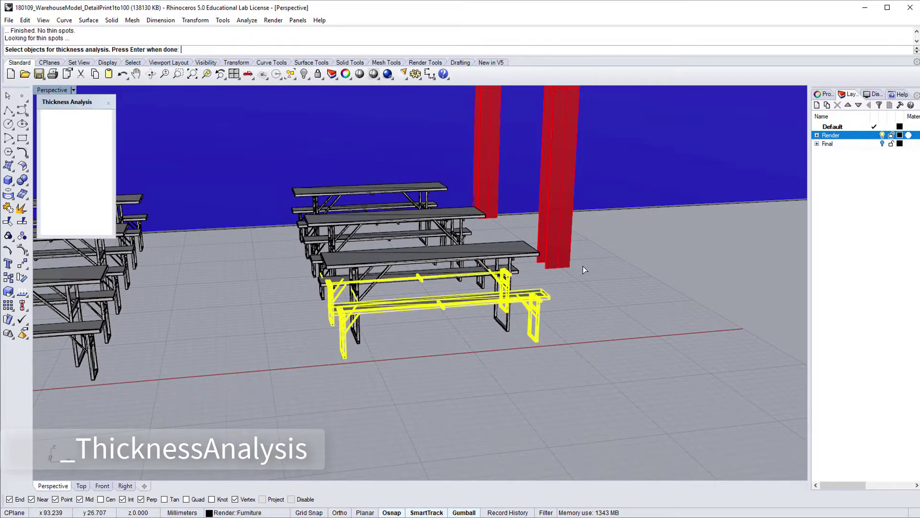
pyautogui.press('Return')
pyautogui.moveTo(499, 273); pyautogui.dragTo(366, 273, button='right')
pyautogui.scroll(5, 355, 274)
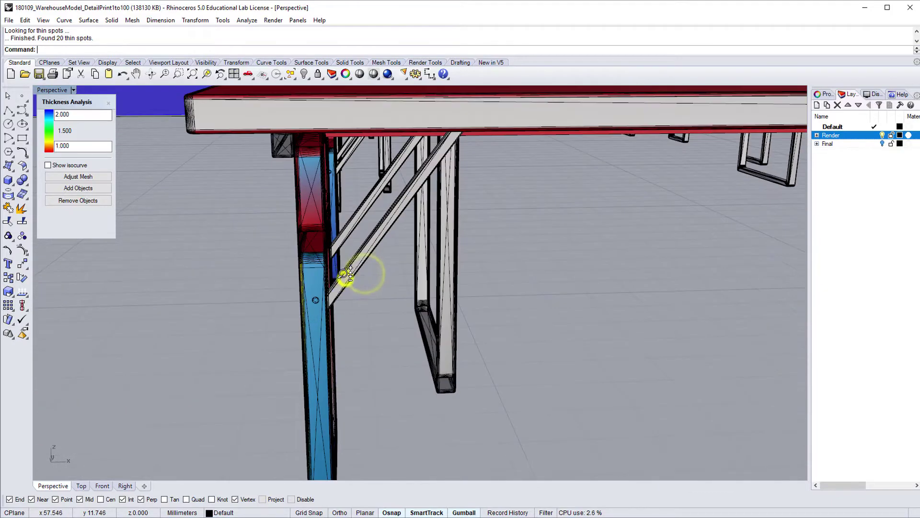
pyautogui.scroll(-10, 344, 274)
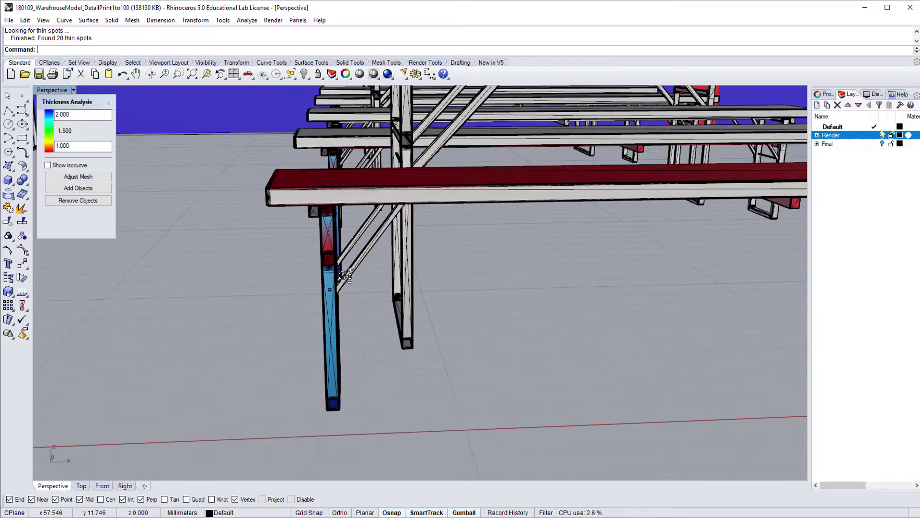
# Measure the distance across the foot of the analysed bench leg, and close the thickness analysis.
pyautogui.keyDown('shift'); pyautogui.moveTo(344, 271); pyautogui.dragTo(468, 272, button='right'); pyautogui.keyUp('shift')
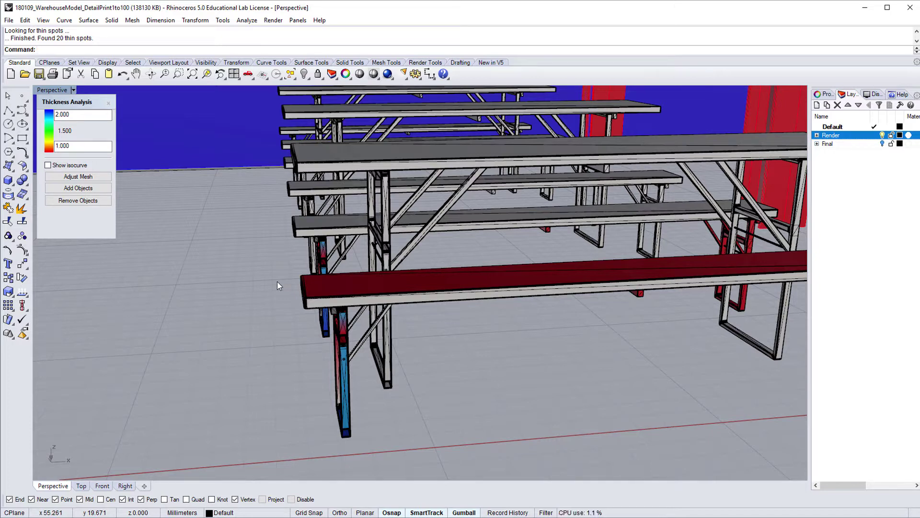
pyautogui.press('Return')
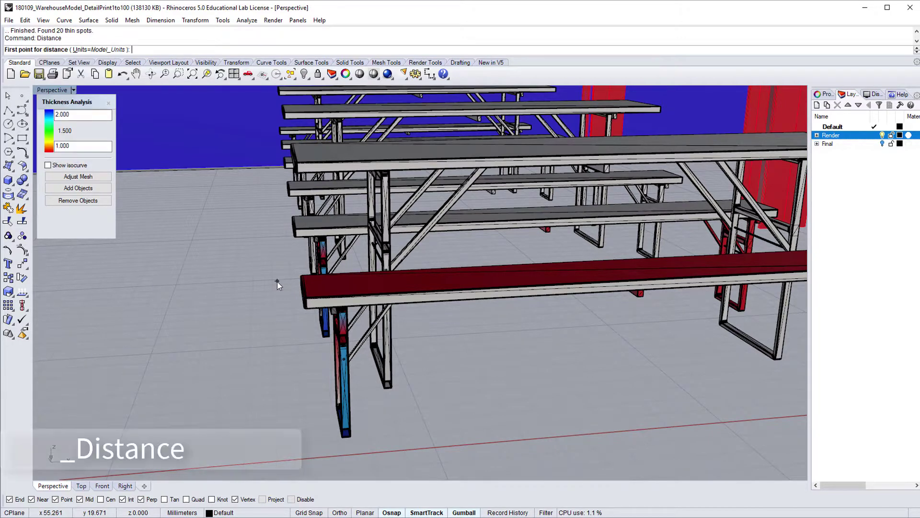
pyautogui.click(344, 436)
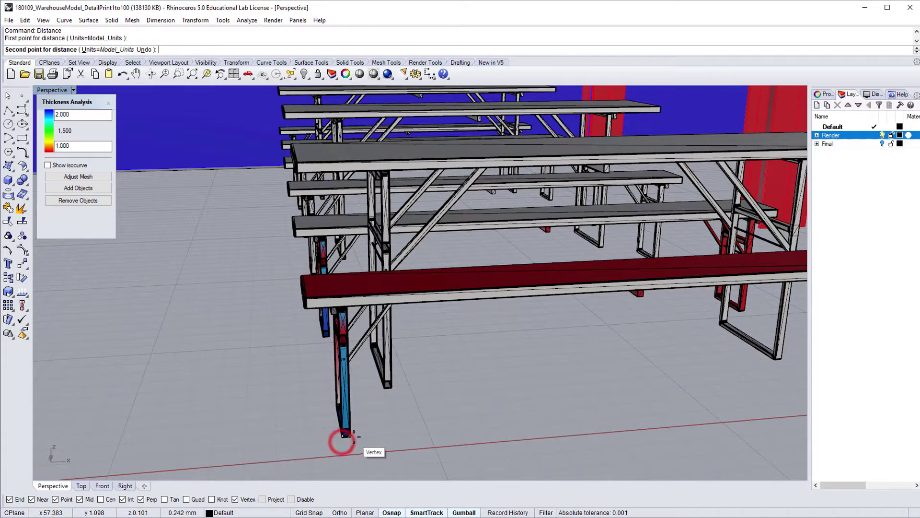
pyautogui.click(354, 437)
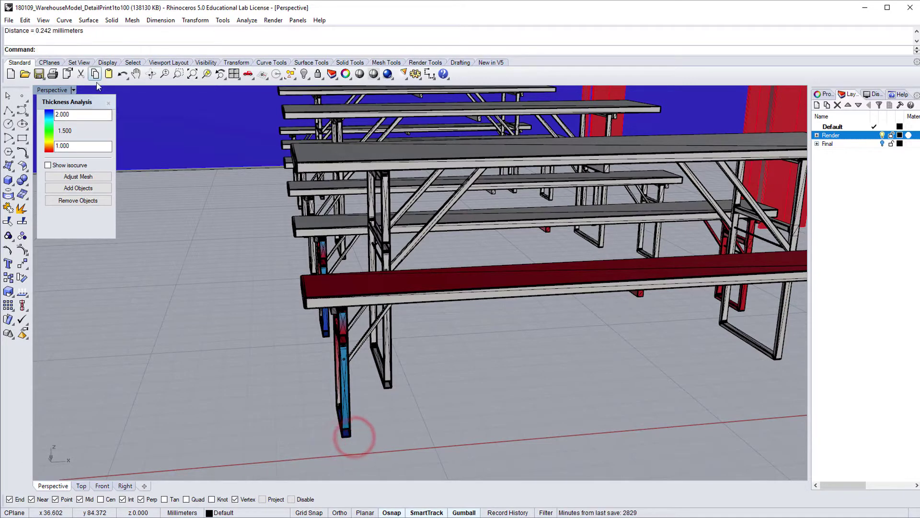
pyautogui.click(108, 103)
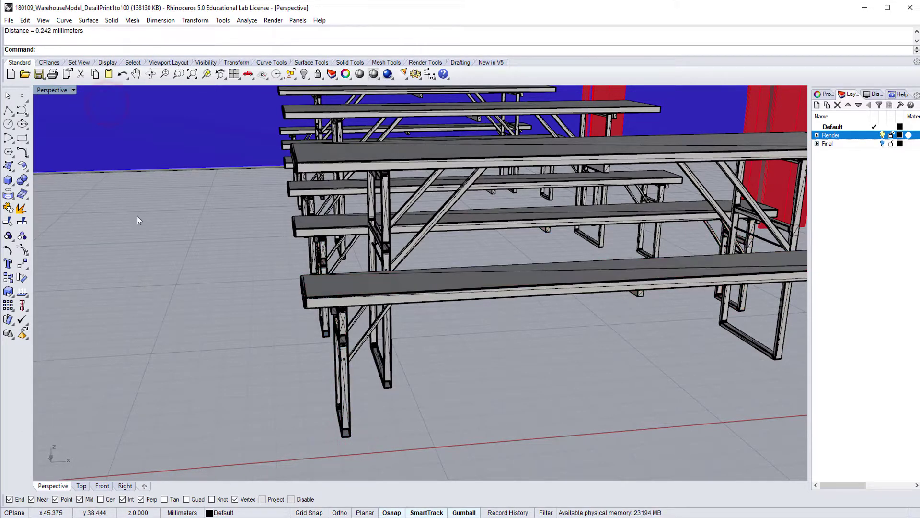
# Examine the perforated balcony railing, the steel frame, the ceiling slats and the sawtooth roof louvres for thin geometry.
pyautogui.scroll(-4, 137, 214)
pyautogui.keyDown('shift'); pyautogui.moveTo(294, 176); pyautogui.dragTo(282, 314, button='right'); pyautogui.keyUp('shift')
pyautogui.scroll(-5, 403, 180)
pyautogui.keyDown('shift'); pyautogui.moveTo(412, 166); pyautogui.dragTo(393, 347, button='right'); pyautogui.keyUp('shift')
pyautogui.keyDown('shift'); pyautogui.moveTo(453, 216); pyautogui.dragTo(489, 286, button='right'); pyautogui.keyUp('shift')
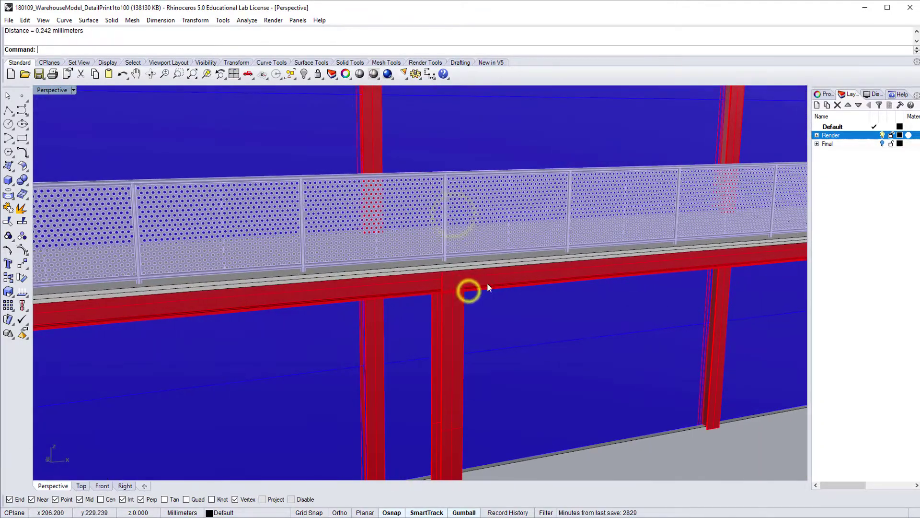
pyautogui.keyDown('shift'); pyautogui.moveTo(345, 168); pyautogui.dragTo(433, 315, button='right'); pyautogui.keyUp('shift')
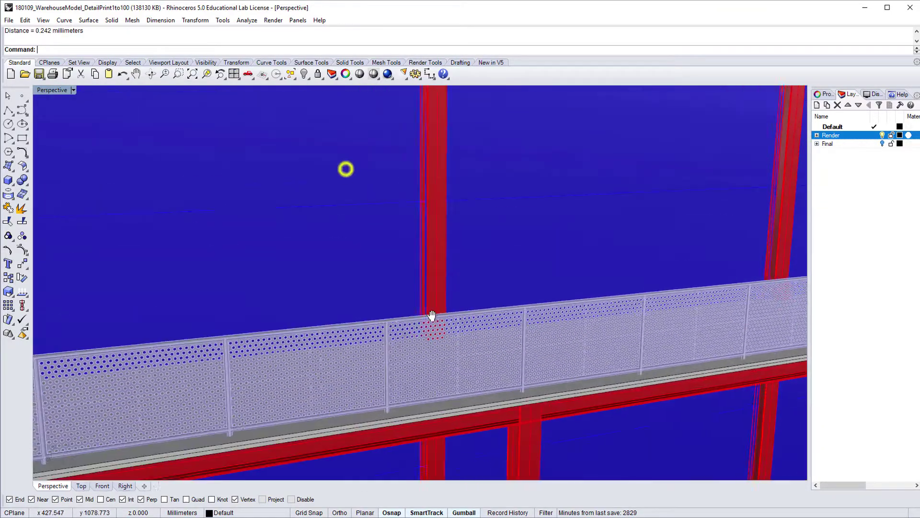
pyautogui.keyDown('shift'); pyautogui.moveTo(360, 134); pyautogui.dragTo(394, 199, button='right'); pyautogui.keyUp('shift')
pyautogui.scroll(-4, 346, 185)
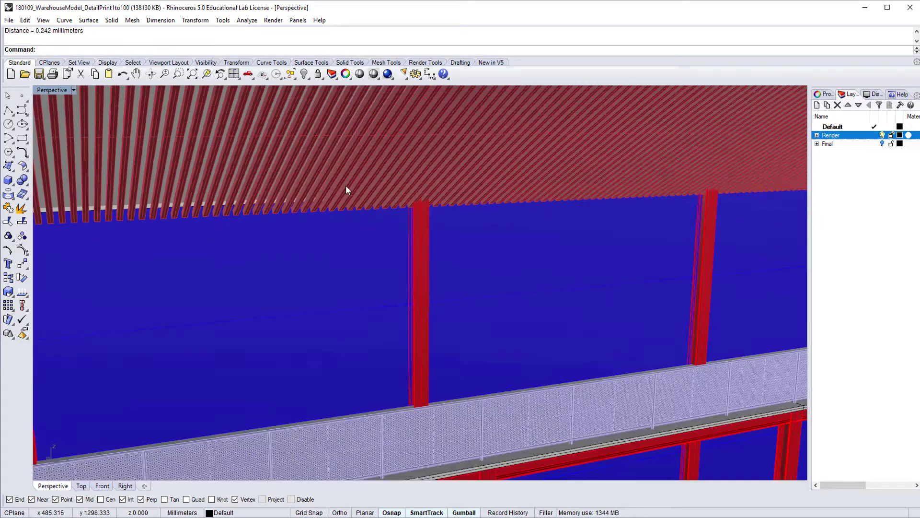
pyautogui.keyDown('shift'); pyautogui.moveTo(284, 149); pyautogui.dragTo(283, 318, button='right'); pyautogui.keyUp('shift')
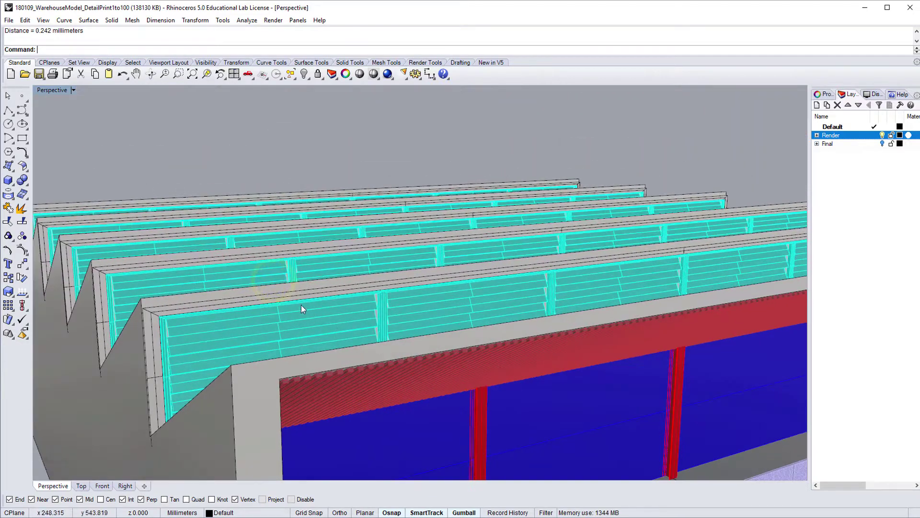
# Create a new layer named Thicker Geo and make it the current layer.
pyautogui.click(816, 106)
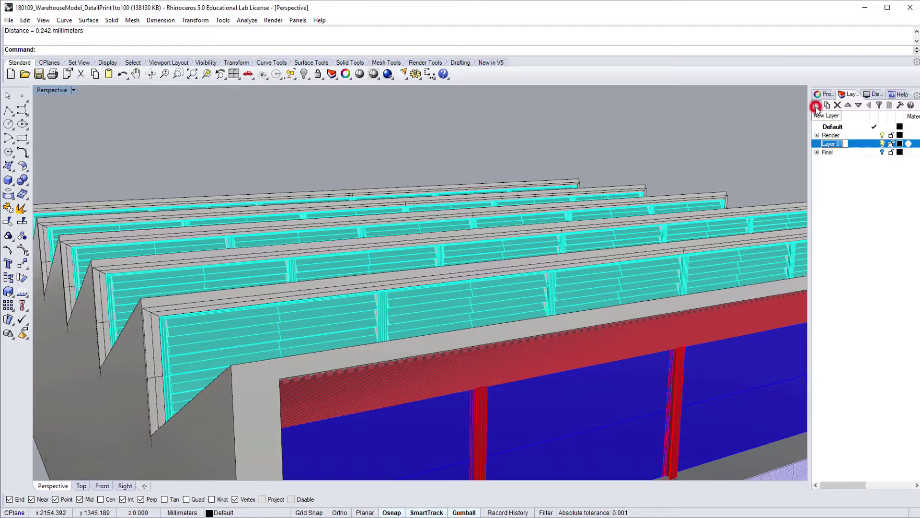
pyautogui.write('Thicker G')
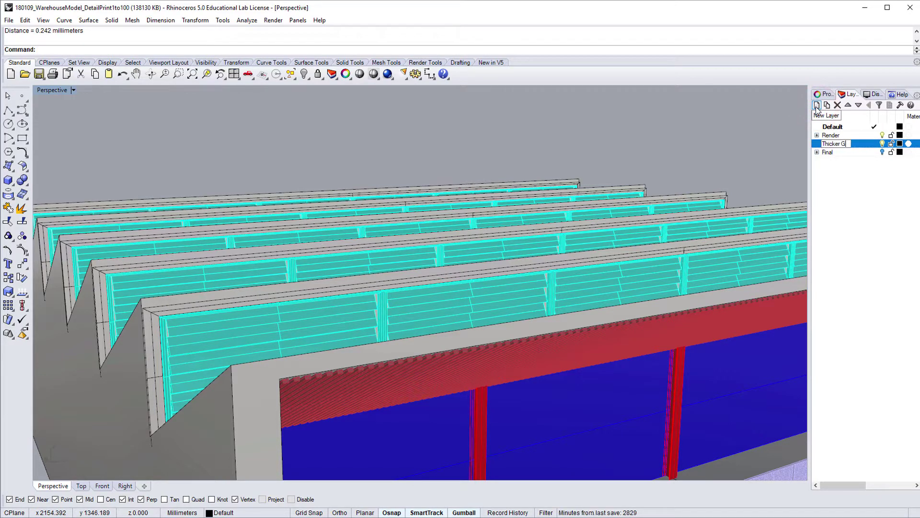
pyautogui.write('eo')
pyautogui.press('Return')
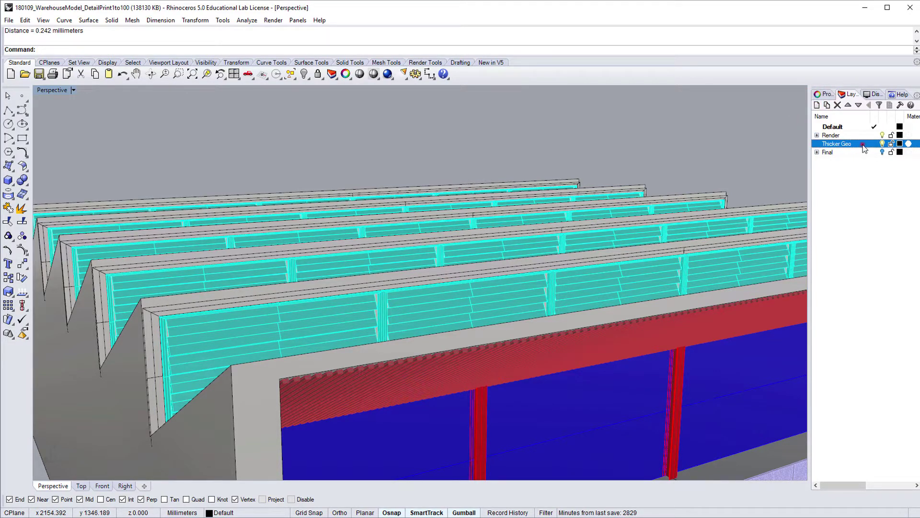
pyautogui.click(863, 144)
# Duplicate the face border of the building's sawtooth-profiled end wall as a curve.
pyautogui.moveTo(458, 347); pyautogui.dragTo(481, 195, button='right')
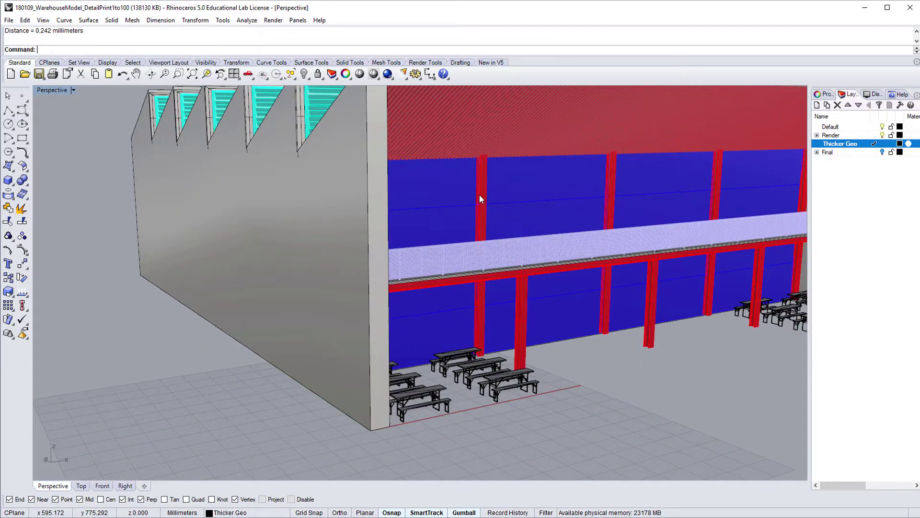
pyautogui.write('DupFaceBorder')
pyautogui.press('Return')
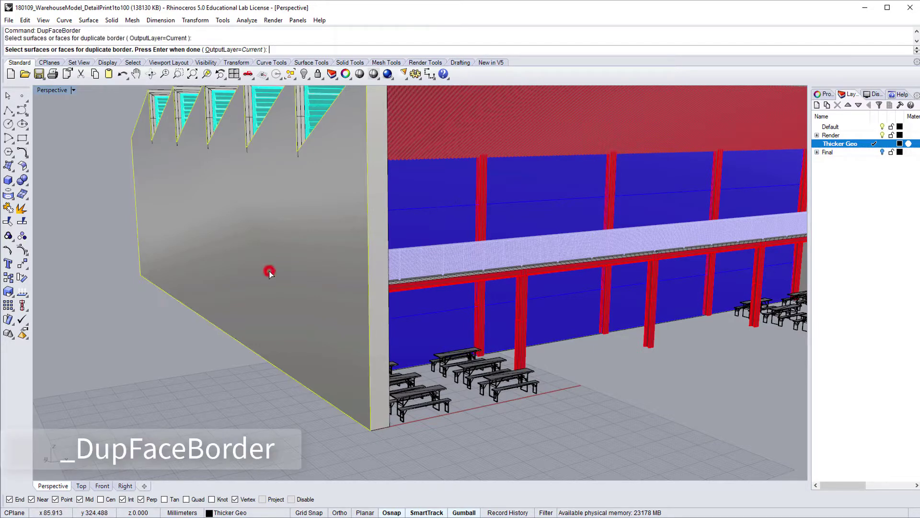
pyautogui.click(269, 272)
pyautogui.press('Return')
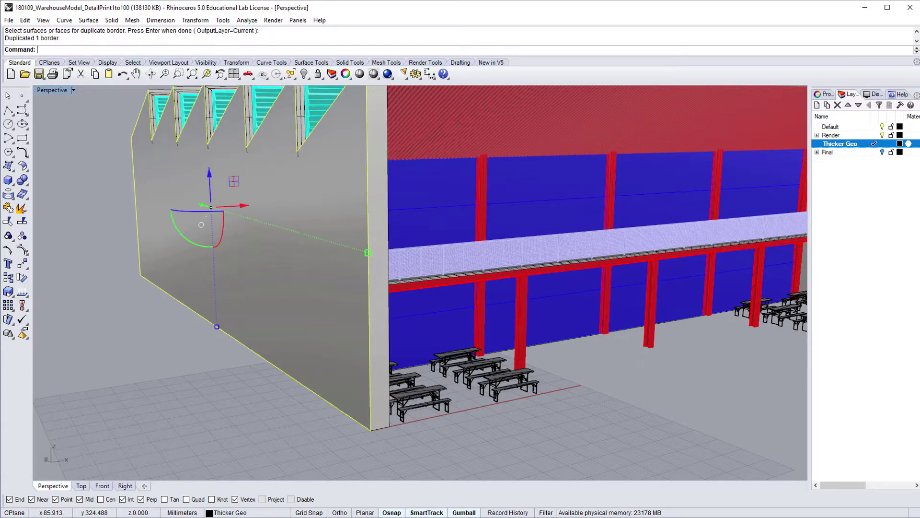
# Extrude the end wall border as a solid across to the building's opposite end, and delete the border curve.
pyautogui.write('ExtrudeCrv')
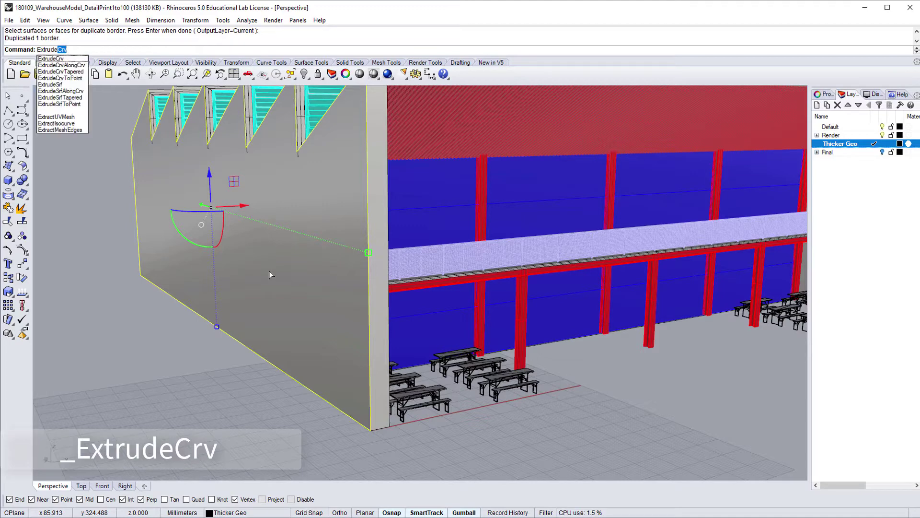
pyautogui.press('Return')
pyautogui.moveTo(296, 270); pyautogui.dragTo(415, 296, button='right')
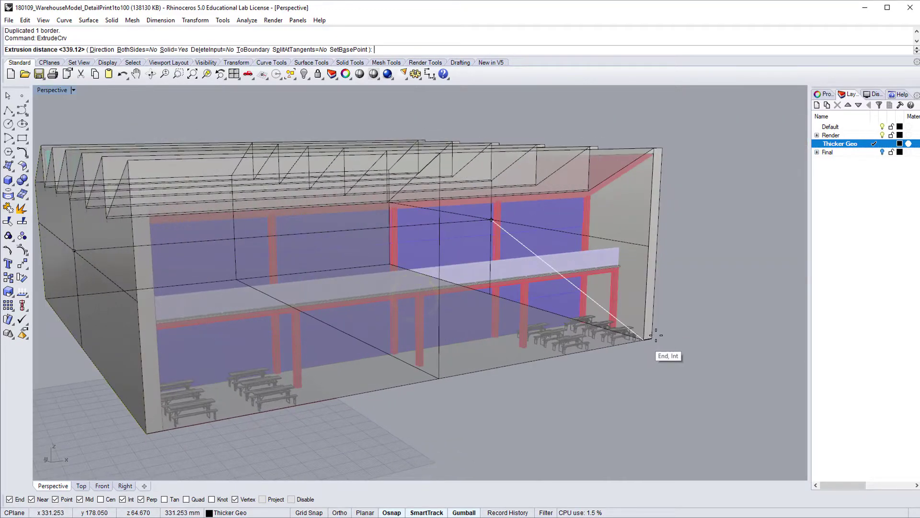
pyautogui.click(656, 334)
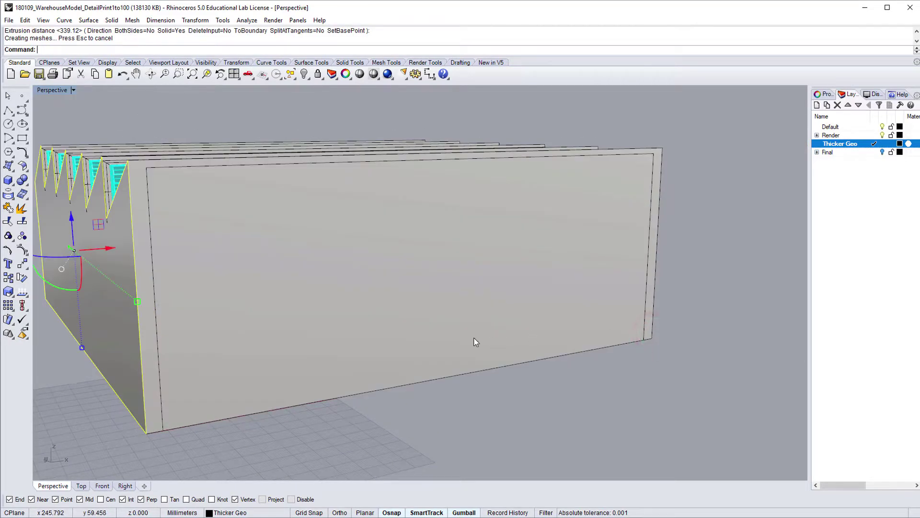
pyautogui.press('Delete')
# Duplicate the face border of the extruded solid's large front face.
pyautogui.moveTo(641, 226); pyautogui.dragTo(533, 258, button='right')
pyautogui.write('Dup')
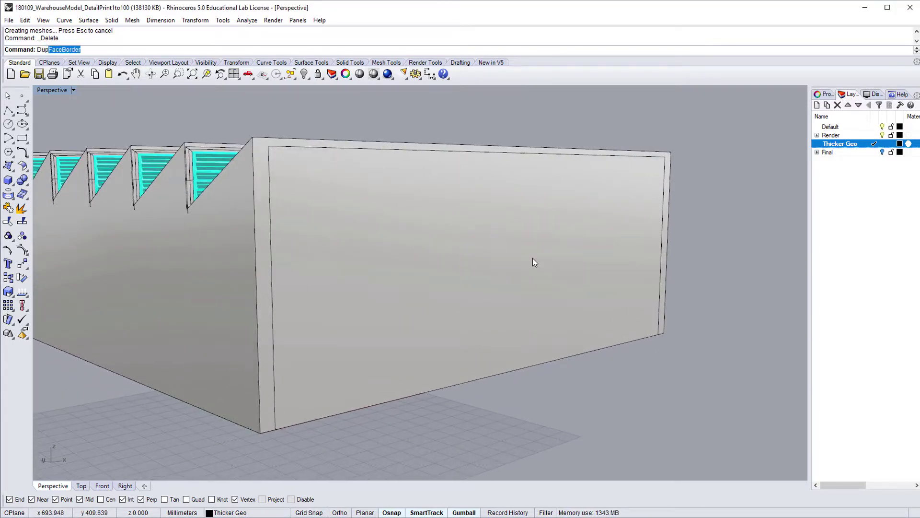
pyautogui.press('Return')
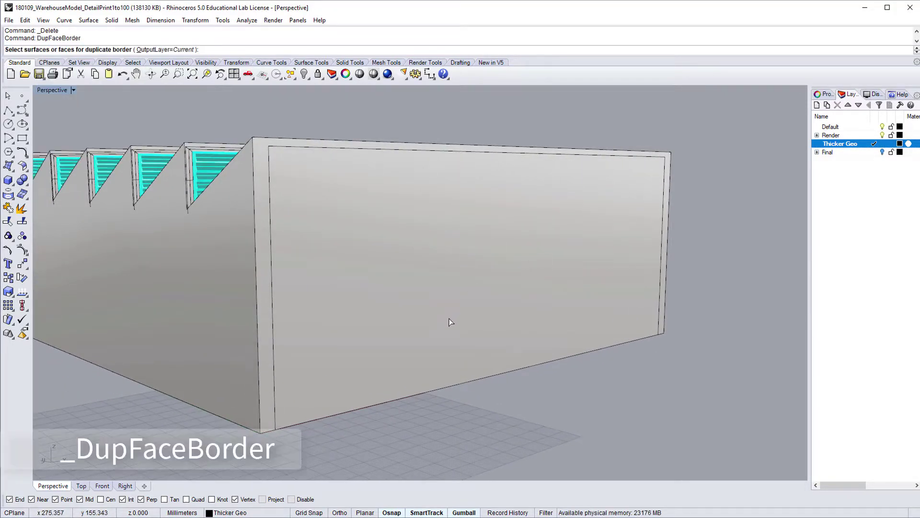
pyautogui.click(448, 320)
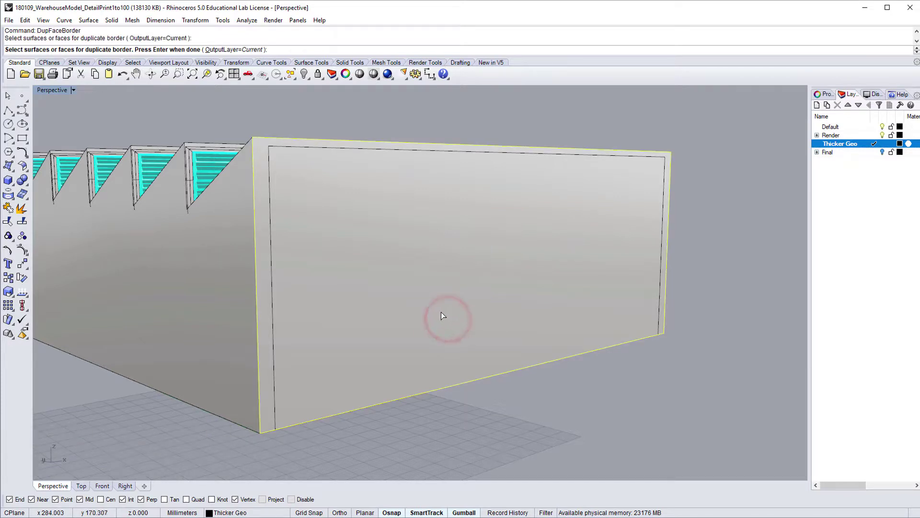
pyautogui.press('Return')
# Turn on the control points of the duplicated front-face border curve.
pyautogui.moveTo(430, 307); pyautogui.dragTo(424, 308, button='right')
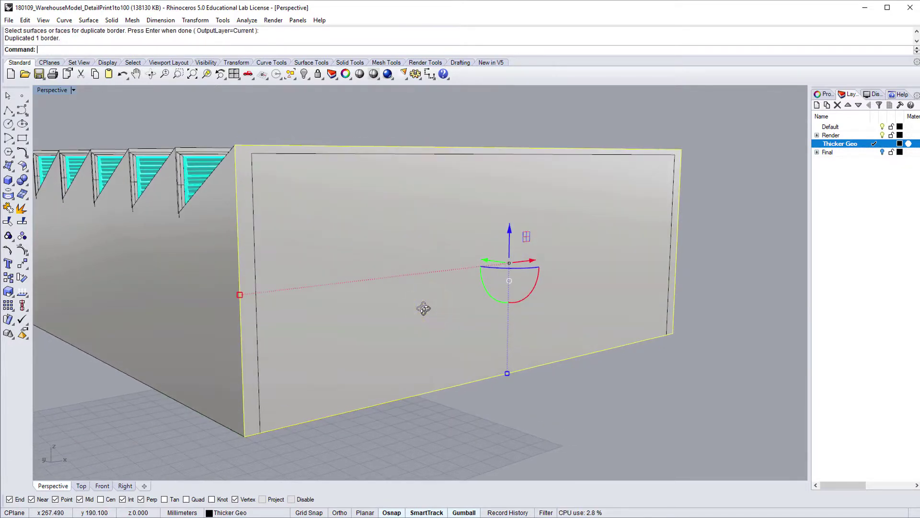
pyautogui.write('Points')
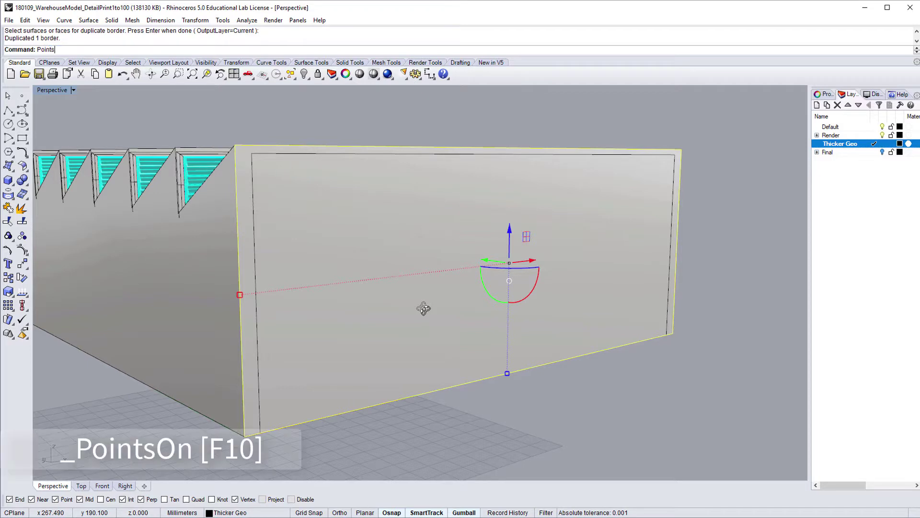
pyautogui.write('Off')
pyautogui.press('Return')
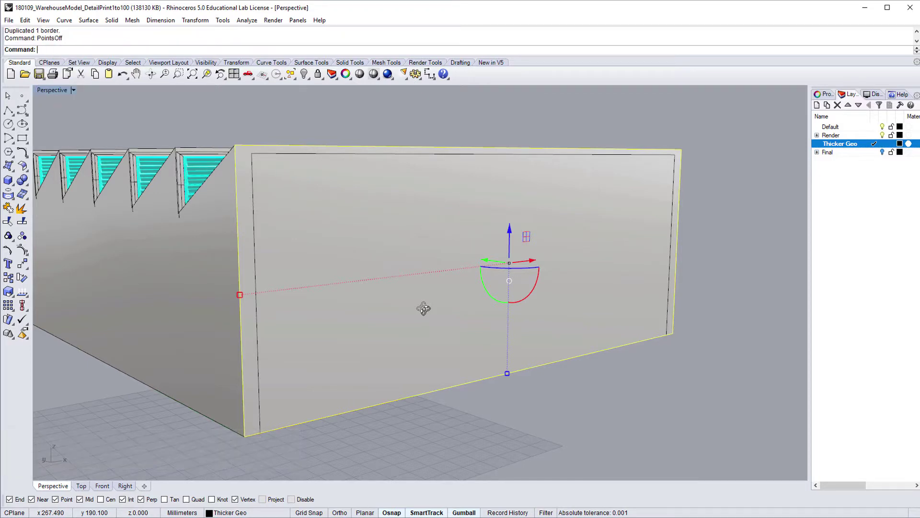
pyautogui.write('PointsOn')
pyautogui.press('Return')
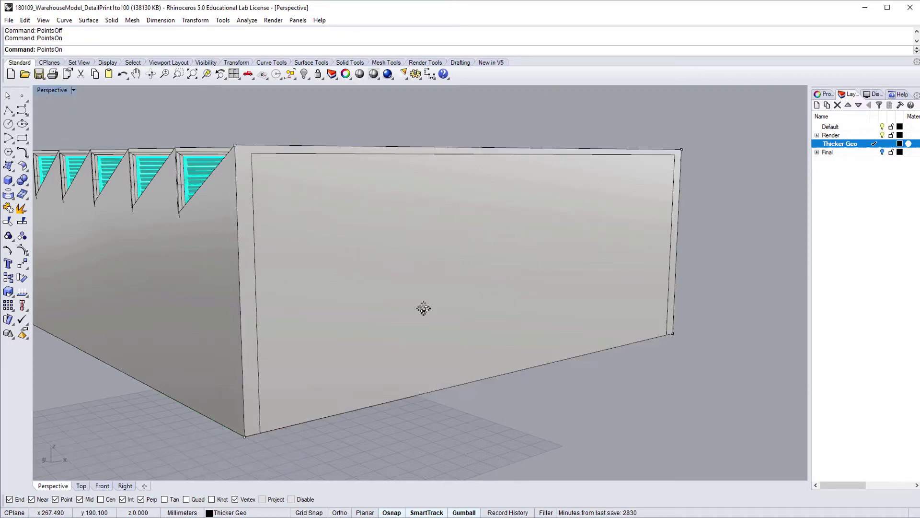
# Align the border curve's two control points beside the sawtooth wall in X only, using SetPt, to the inner frame line.
pyautogui.click(243, 437)
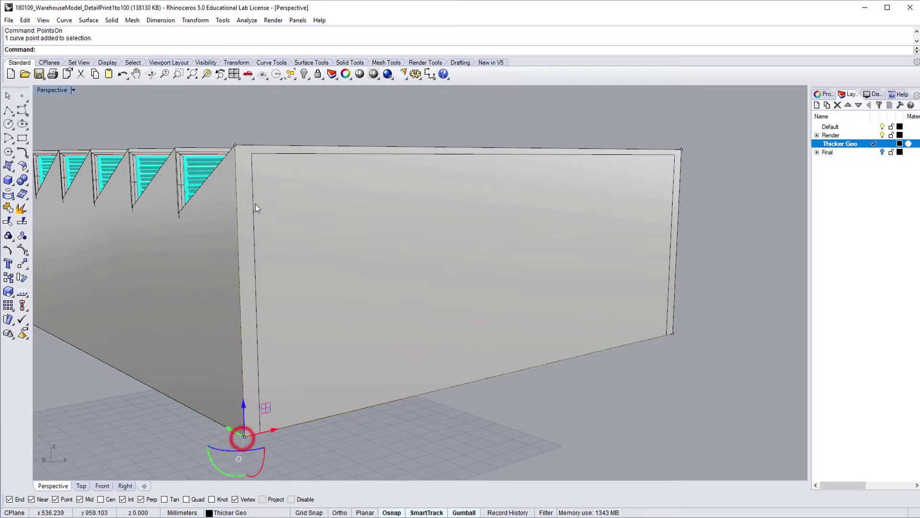
pyautogui.click(234, 148)
pyautogui.press('Return')
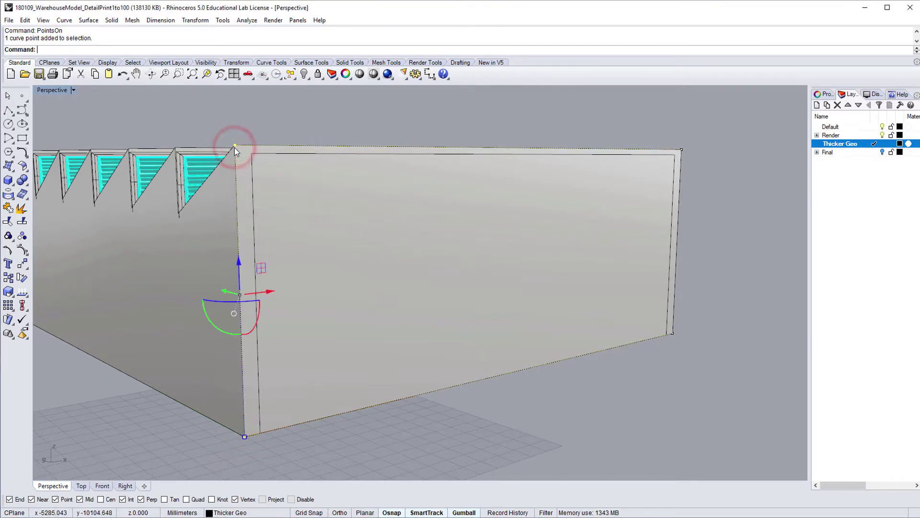
pyautogui.write('SetPt')
pyautogui.press('Return')
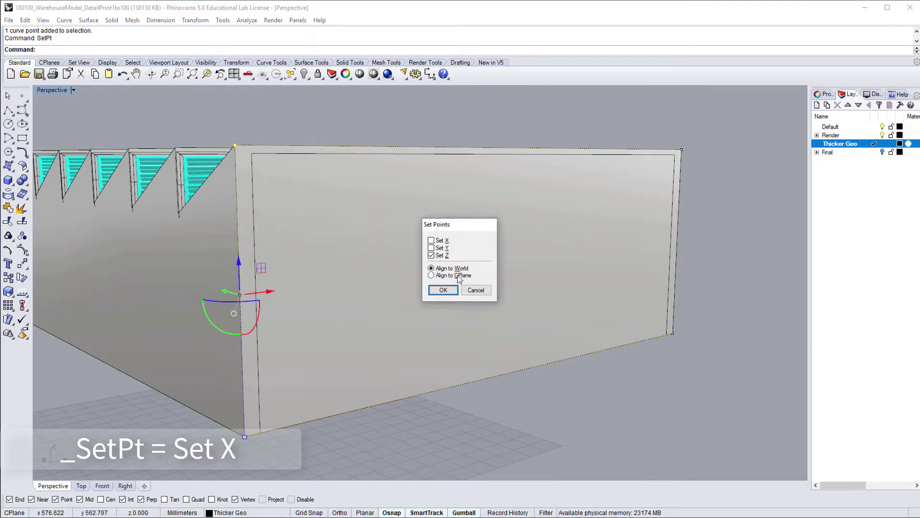
pyautogui.click(431, 240)
pyautogui.click(431, 255)
pyautogui.click(443, 290)
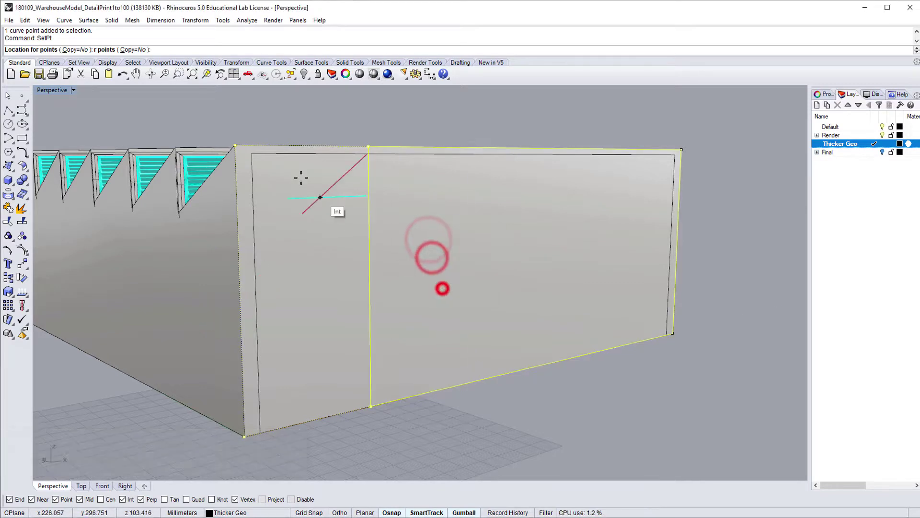
pyautogui.click(252, 147)
# Align the border curve's two control points at the far end of the front face in X to the far inner frame line.
pyautogui.click(679, 142)
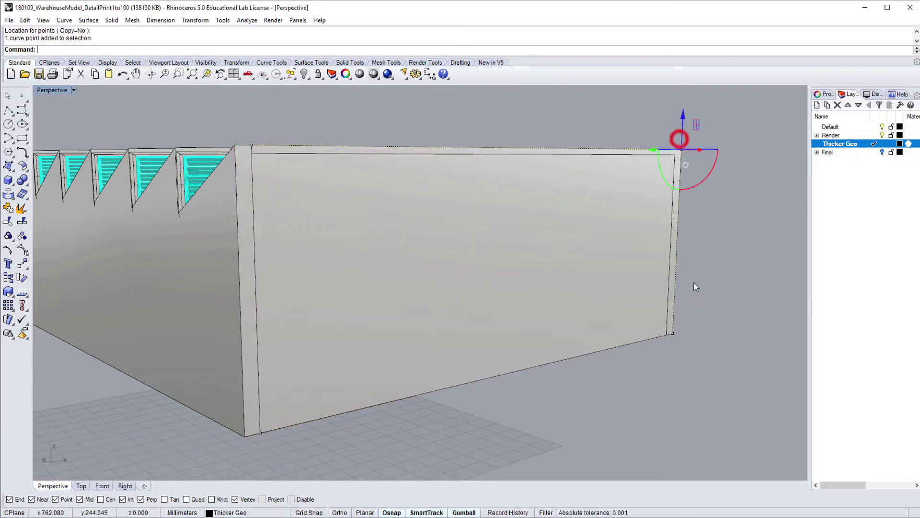
pyautogui.keyDown('shift'); pyautogui.click(672, 333); pyautogui.keyUp('shift')
pyautogui.rightClick(675, 335)
pyautogui.click(438, 288)
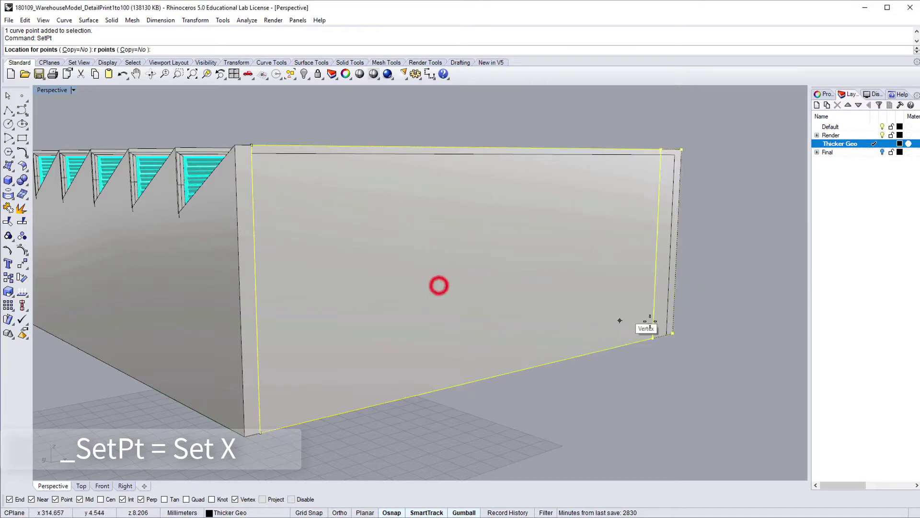
pyautogui.click(666, 334)
# Align the border curve's two upper control points in Z only to the inner frame's upper line, and turn the control points off.
pyautogui.click(666, 130)
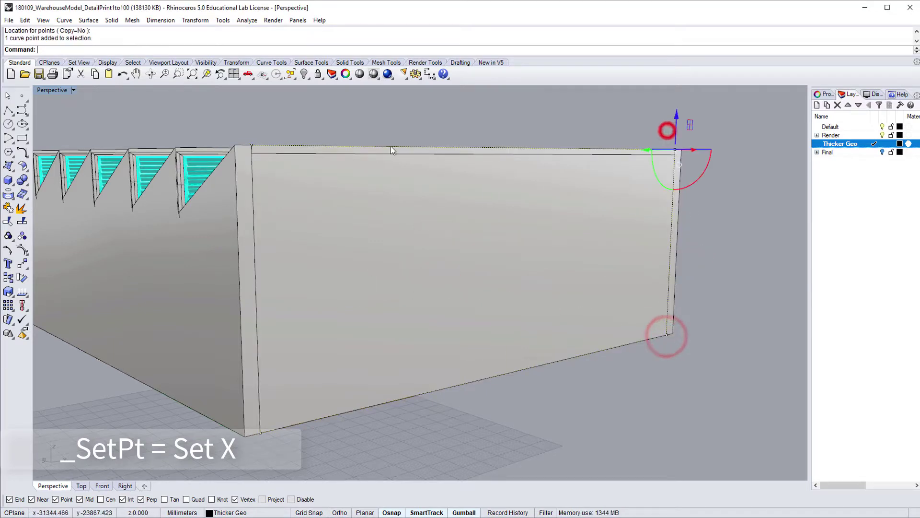
pyautogui.keyDown('shift'); pyautogui.click(251, 145); pyautogui.keyUp('shift')
pyautogui.click(283, 171)
pyautogui.rightClick(290, 168)
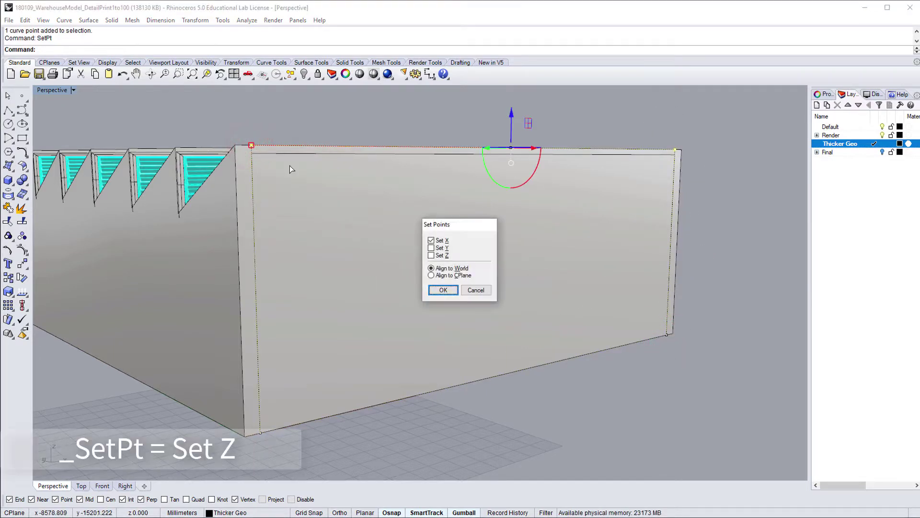
pyautogui.click(431, 256)
pyautogui.click(430, 240)
pyautogui.click(443, 290)
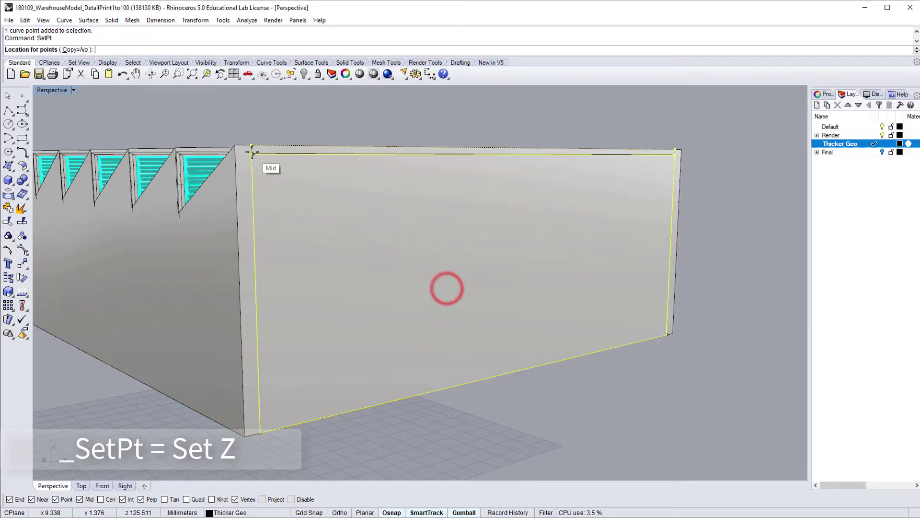
pyautogui.scroll(1, 676, 154)
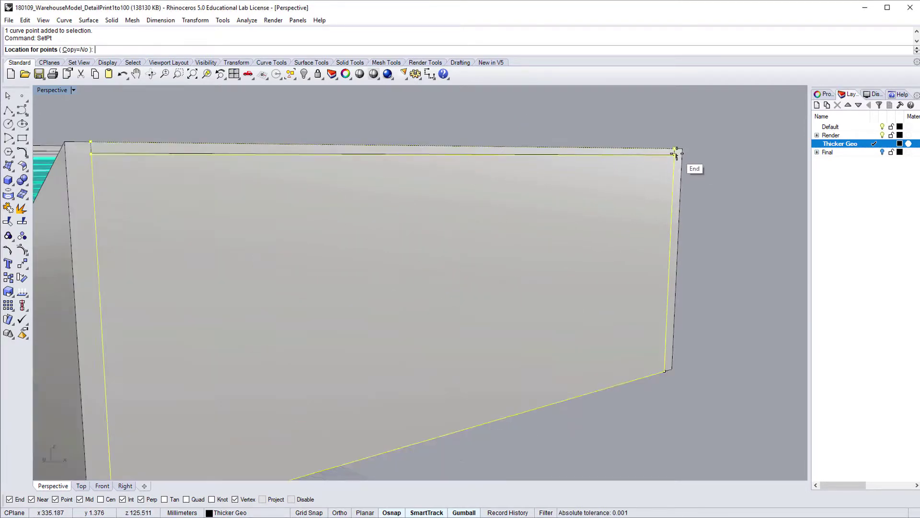
pyautogui.scroll(-2, 675, 153)
pyautogui.scroll(2, 674, 152)
pyautogui.click(675, 152)
pyautogui.scroll(-2, 674, 152)
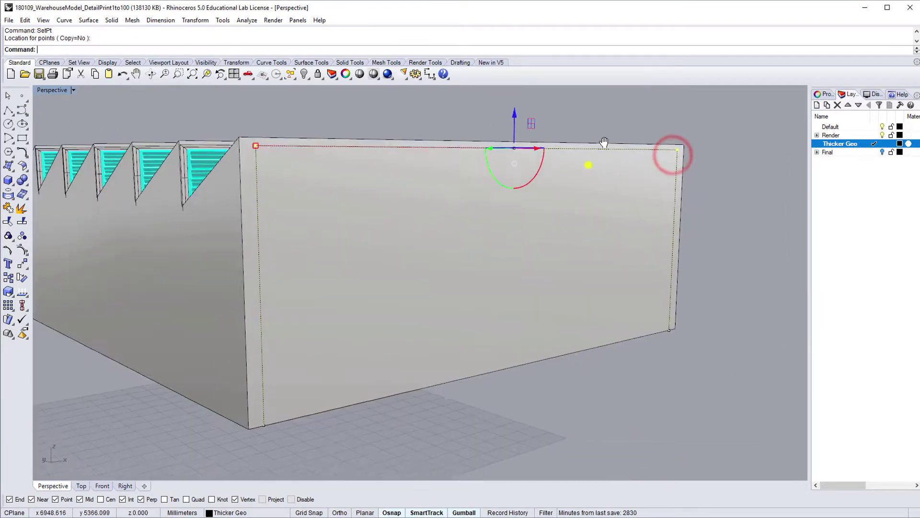
pyautogui.moveTo(604, 142); pyautogui.dragTo(539, 171, button='right')
pyautogui.press('F11')
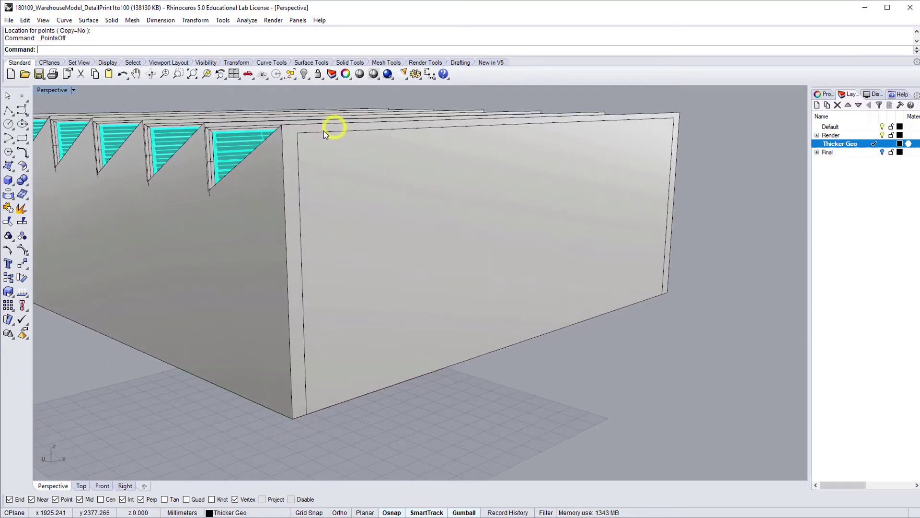
# Extrude the adjusted border curve as a solid along the sloping roof edge nearest the front face using ExtrudeCrvAlongCrv.
pyautogui.moveTo(326, 134); pyautogui.dragTo(339, 142, button='right')
pyautogui.write('Extru')
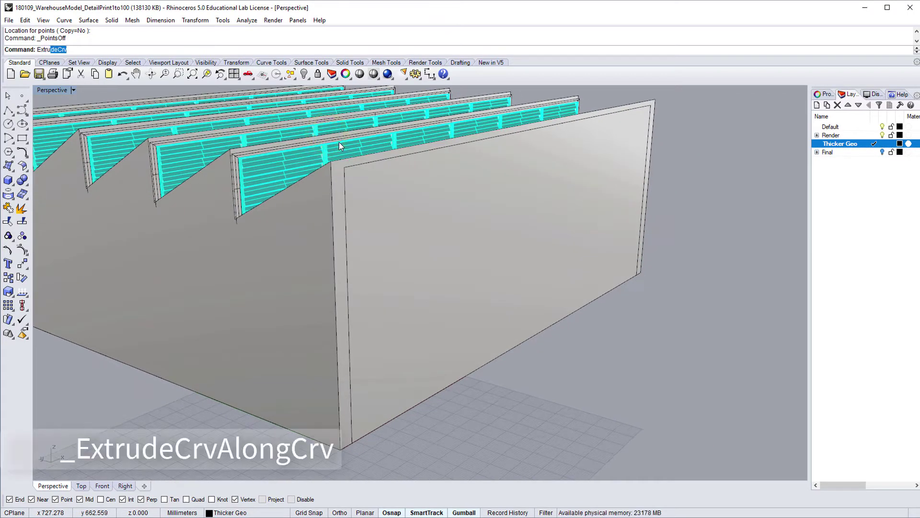
pyautogui.write('de')
pyautogui.press('Down')
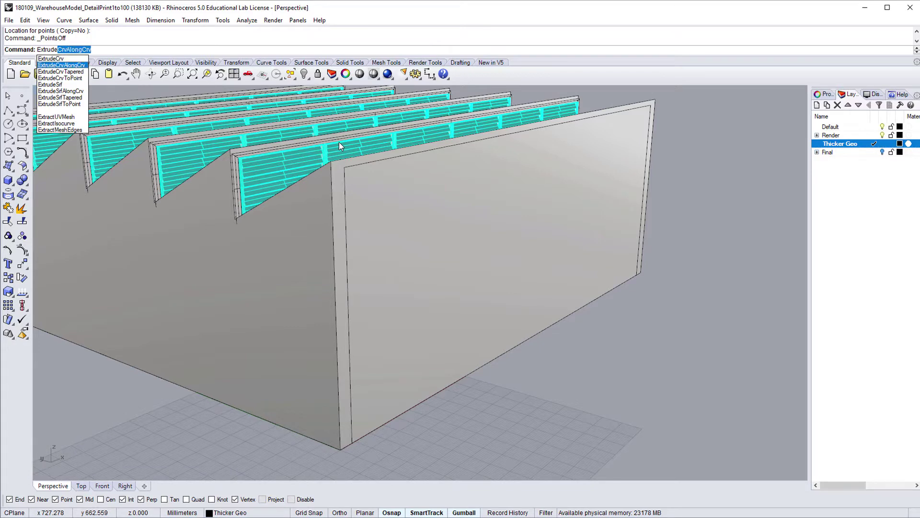
pyautogui.press('Return')
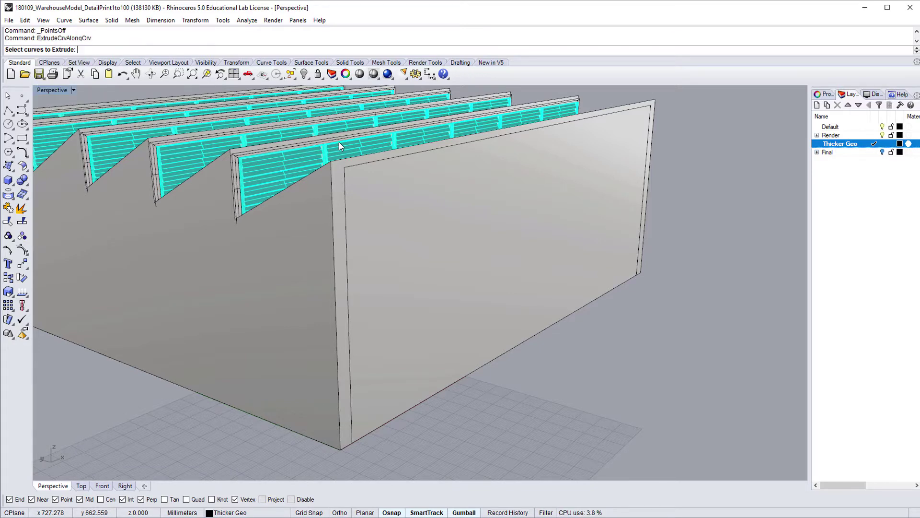
pyautogui.click(353, 422)
pyautogui.click(391, 441)
pyautogui.moveTo(294, 269); pyautogui.dragTo(430, 267, button='right')
pyautogui.press('Return')
pyautogui.click(445, 269)
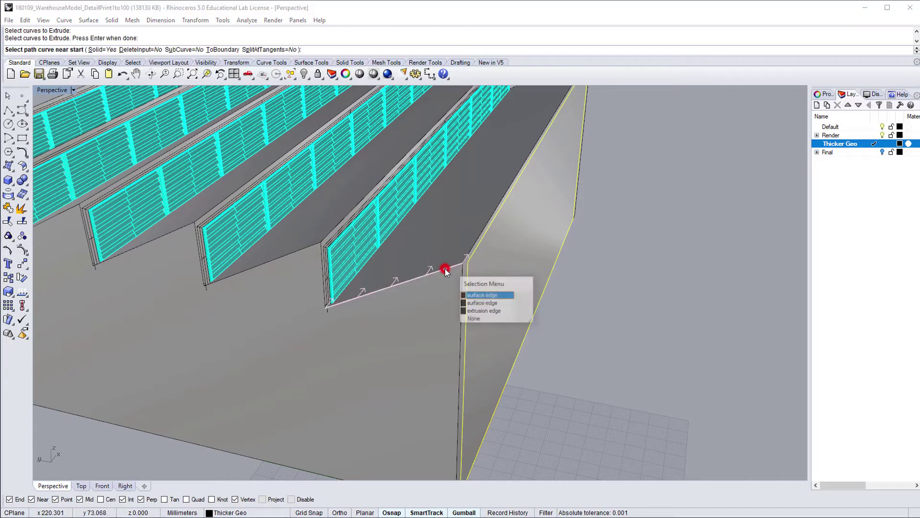
pyautogui.press('Return')
pyautogui.press('Return')
pyautogui.moveTo(445, 268); pyautogui.dragTo(571, 323, button='right')
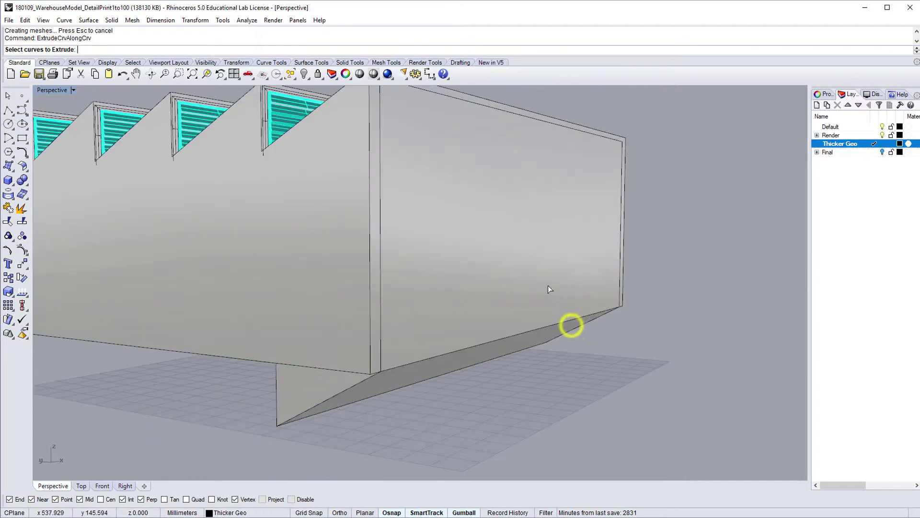
pyautogui.press('Escape')
# Subtract the sloped extrusion from the large sawtooth building solid with BooleanDifference to open its front.
pyautogui.write('Boolean2Objects')
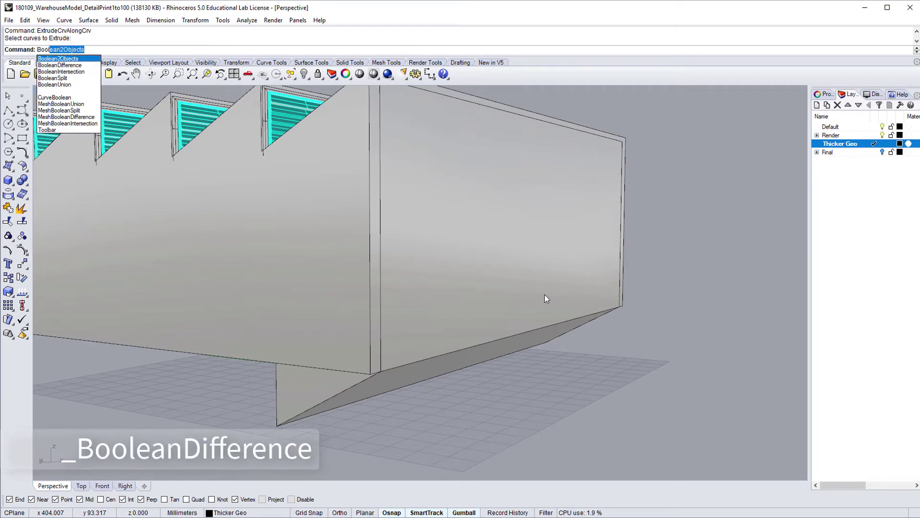
pyautogui.press('Down')
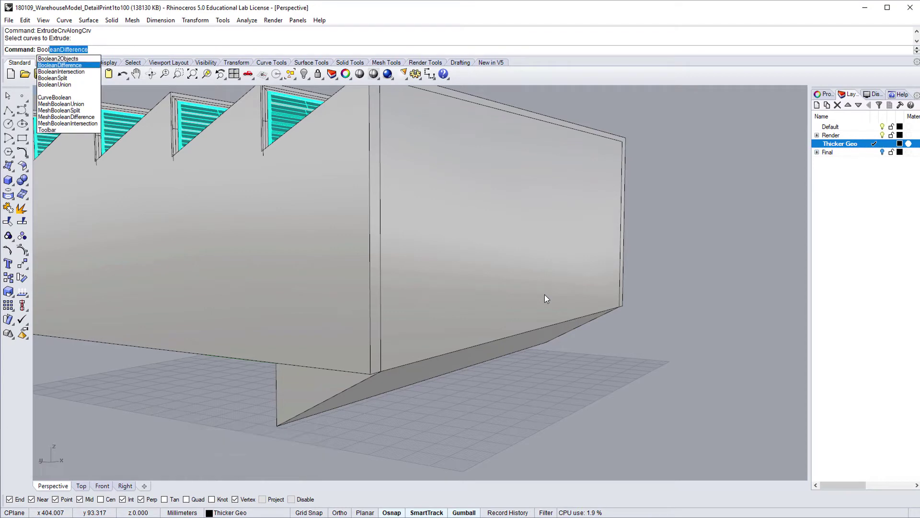
pyautogui.press('Return')
pyautogui.moveTo(372, 339); pyautogui.dragTo(329, 364, button='right')
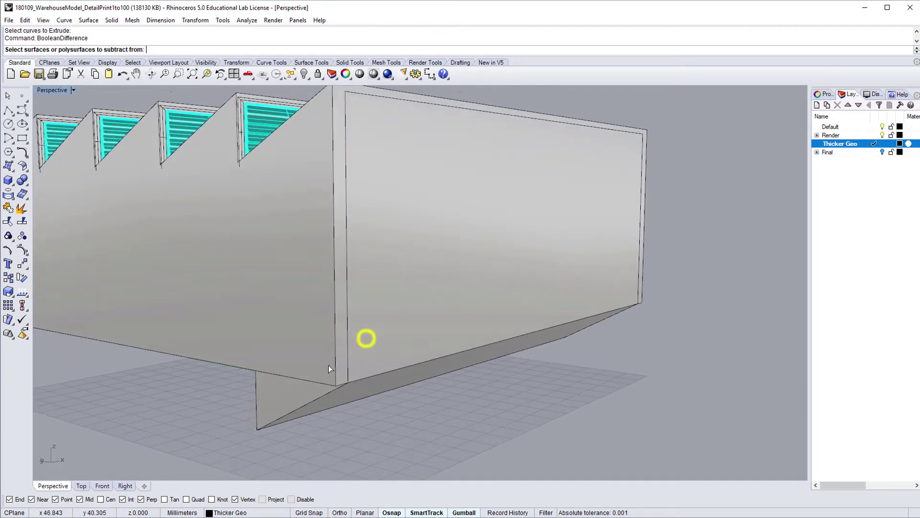
pyautogui.click(294, 353)
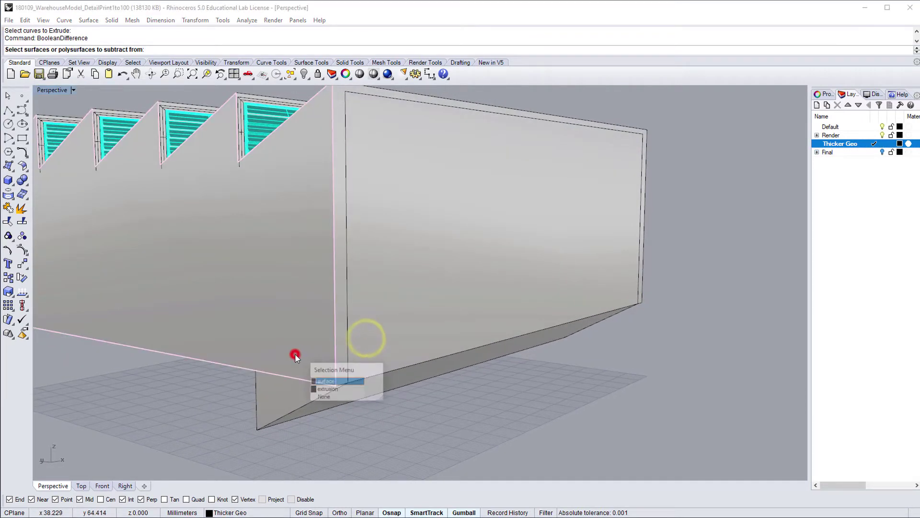
pyautogui.click(341, 389)
pyautogui.press('Return')
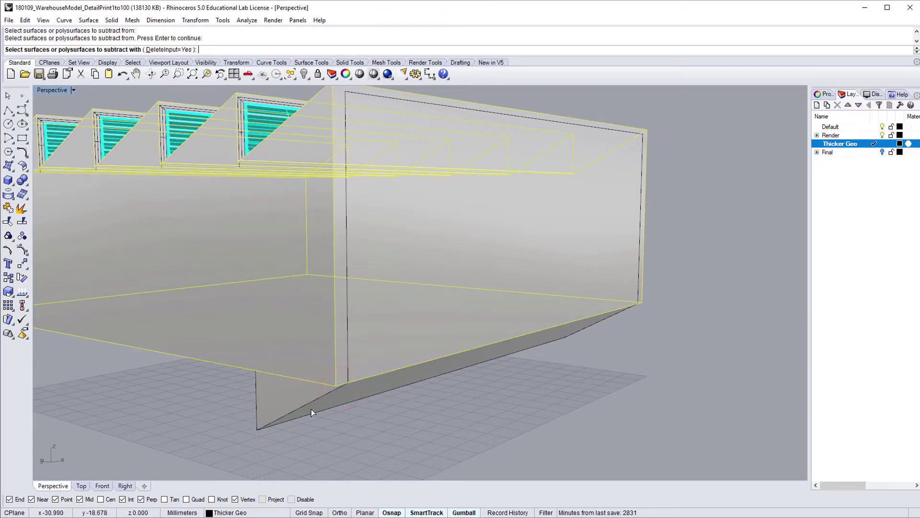
pyautogui.click(289, 408)
pyautogui.press('Return')
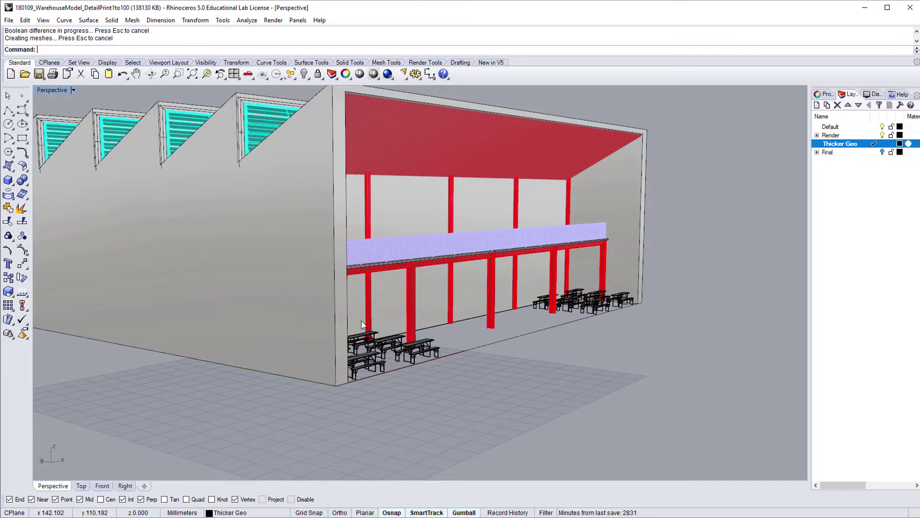
# Model a solid box under the frontmost picnic bench, spanning opposite corners of its seat and reaching down to the floor.
pyautogui.moveTo(361, 321); pyautogui.dragTo(352, 386, button='right')
pyautogui.click(340, 396)
pyautogui.write('zs')
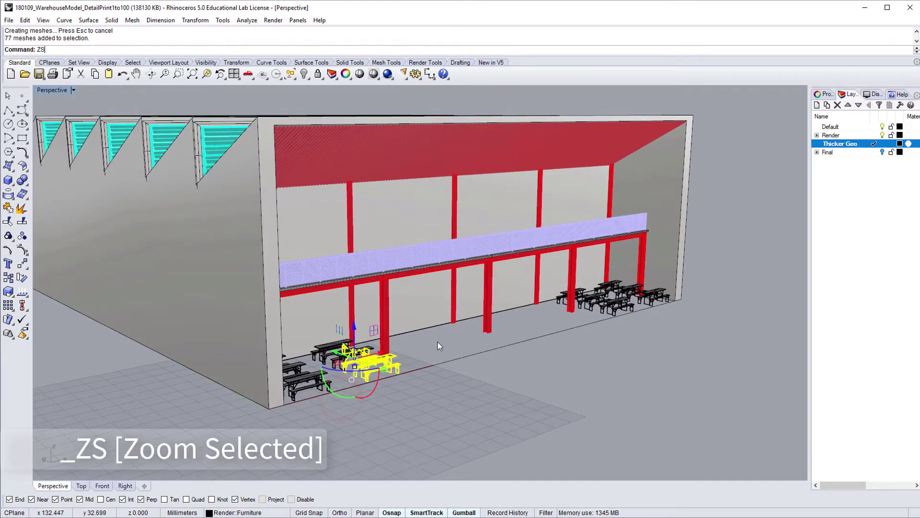
pyautogui.press('Return')
pyautogui.click(711, 272)
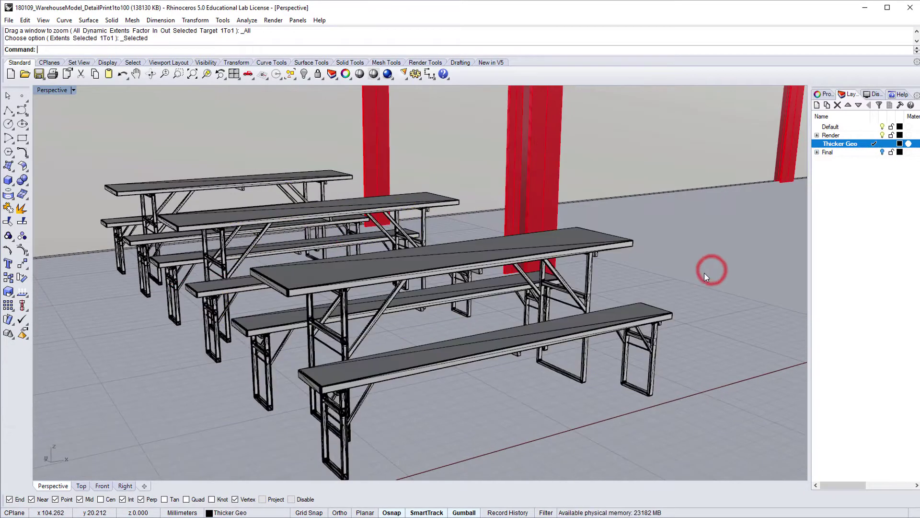
pyautogui.moveTo(704, 272)
pyautogui.mouseDown(button='right')
pyautogui.moveTo(698, 260)
pyautogui.moveTo(695, 270)
pyautogui.mouseUp(button='right')
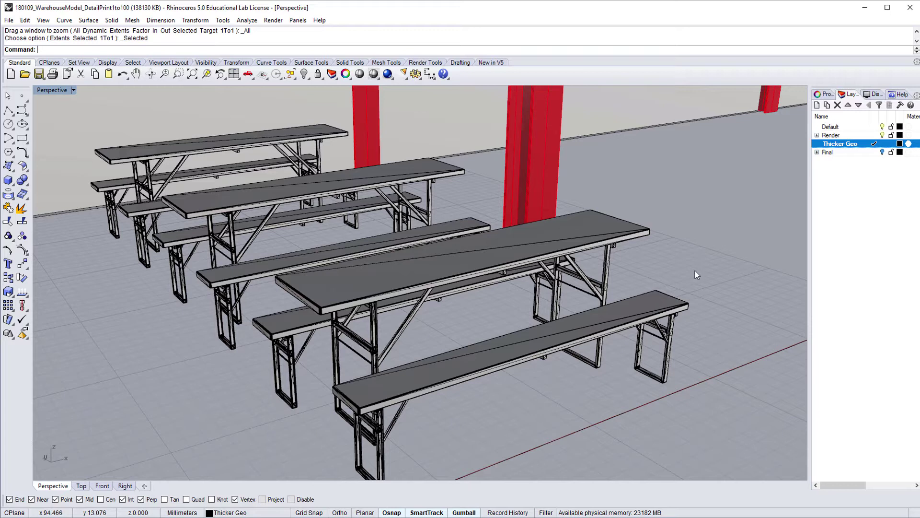
pyautogui.write('box')
pyautogui.press('Return')
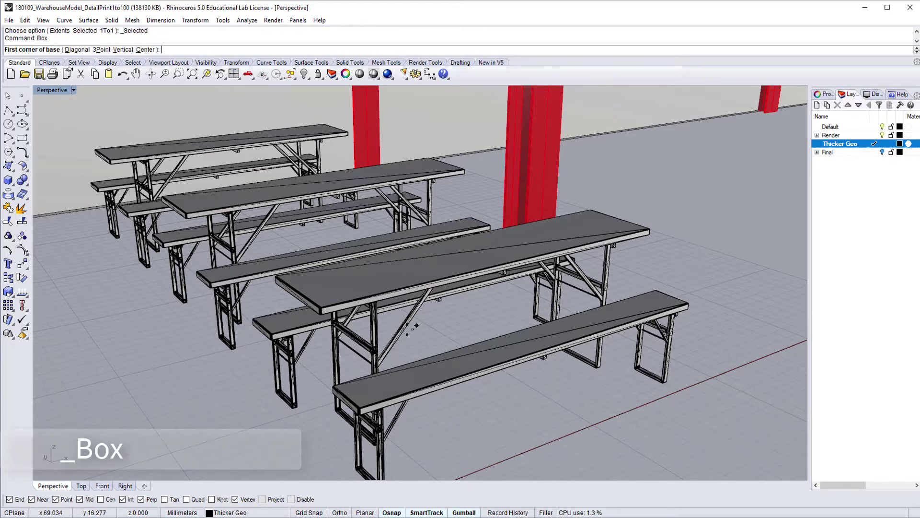
pyautogui.click(334, 392)
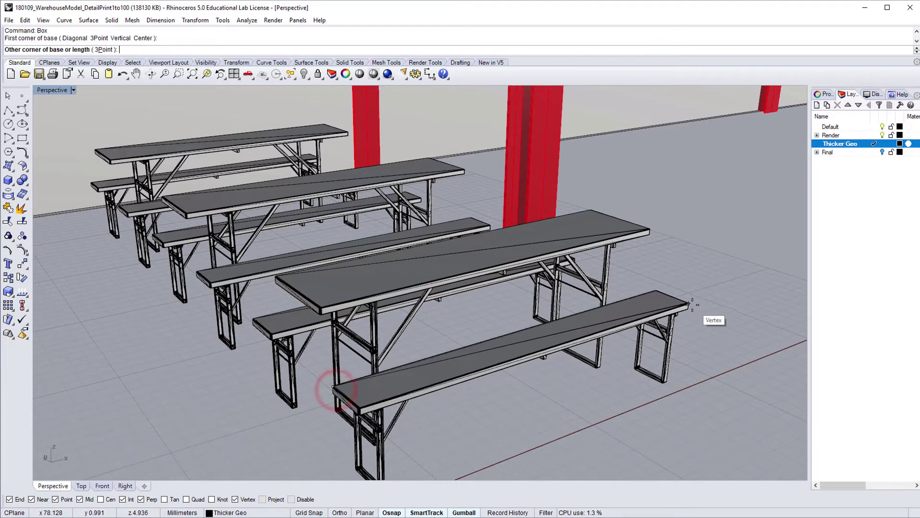
pyautogui.click(690, 330)
pyautogui.click(668, 382)
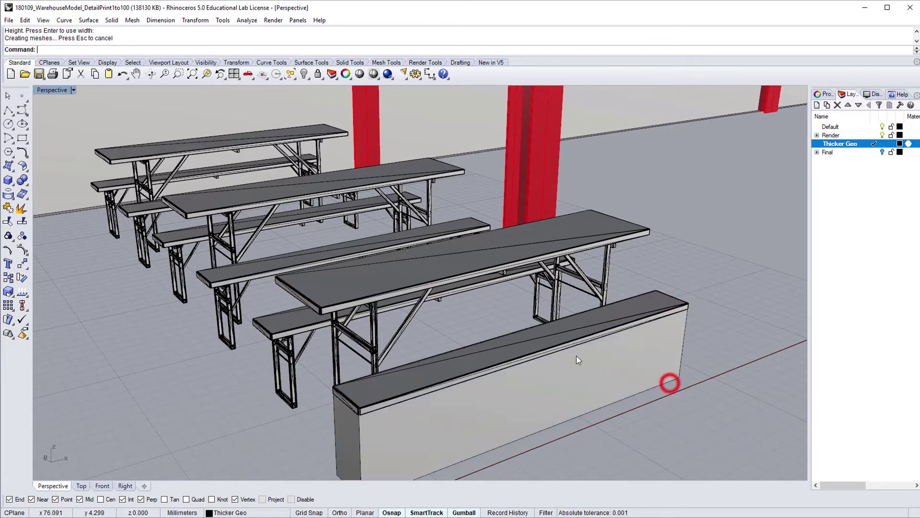
# Model a solid box under the frontmost picnic table's top, spanning its opposite corners with a height of -2 mm.
pyautogui.keyDown('shift'); pyautogui.moveTo(497, 345); pyautogui.dragTo(509, 326, button='right'); pyautogui.keyUp('shift')
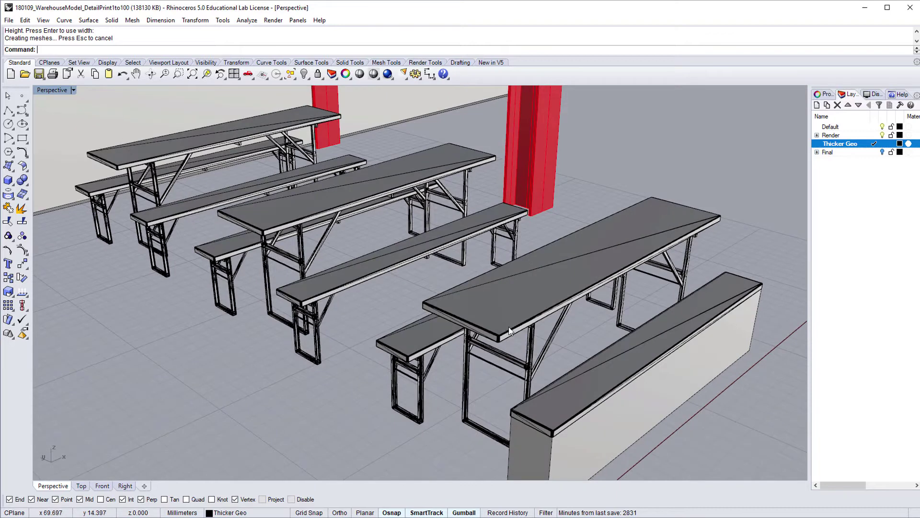
pyautogui.press('Return')
pyautogui.click(423, 302)
pyautogui.click(724, 217)
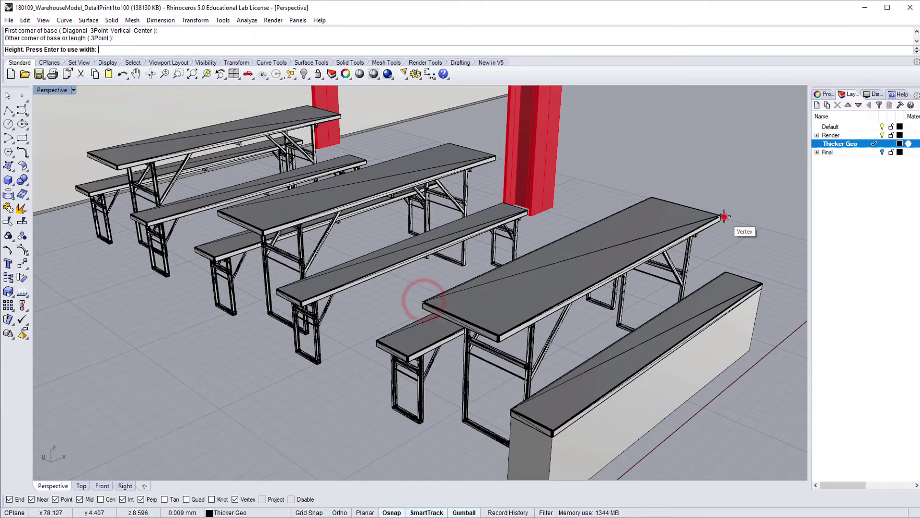
pyautogui.write('-2')
pyautogui.press('Return')
pyautogui.keyDown('shift'); pyautogui.moveTo(707, 249); pyautogui.dragTo(589, 276, button='right'); pyautogui.keyUp('shift')
# Model a solid box filling the space between the same table's leg frames, from the floor up to the thickened tabletop.
pyautogui.press('Return')
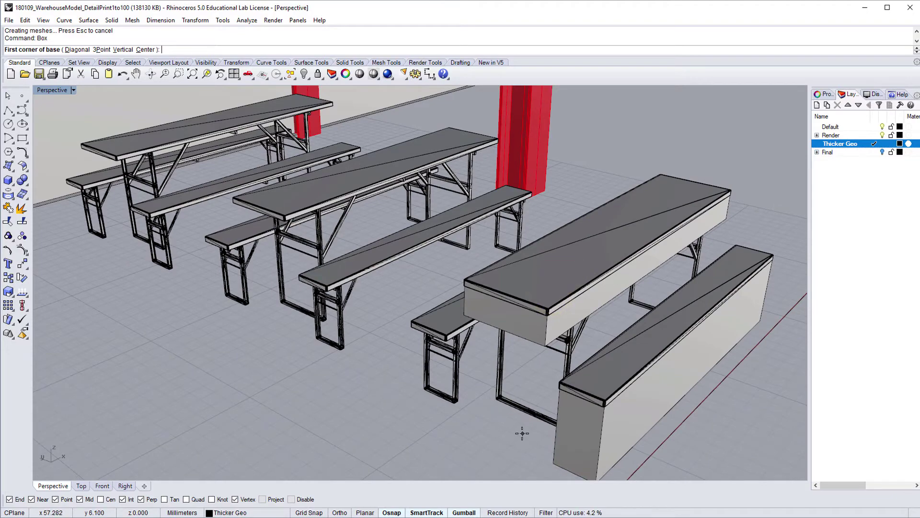
pyautogui.moveTo(573, 334); pyautogui.dragTo(378, 335, button='right')
pyautogui.keyDown('shift'); pyautogui.moveTo(378, 334); pyautogui.dragTo(475, 317, button='right'); pyautogui.keyUp('shift')
pyautogui.moveTo(475, 316); pyautogui.dragTo(365, 334, button='right')
pyautogui.scroll(5, 298, 343)
pyautogui.click(304, 349)
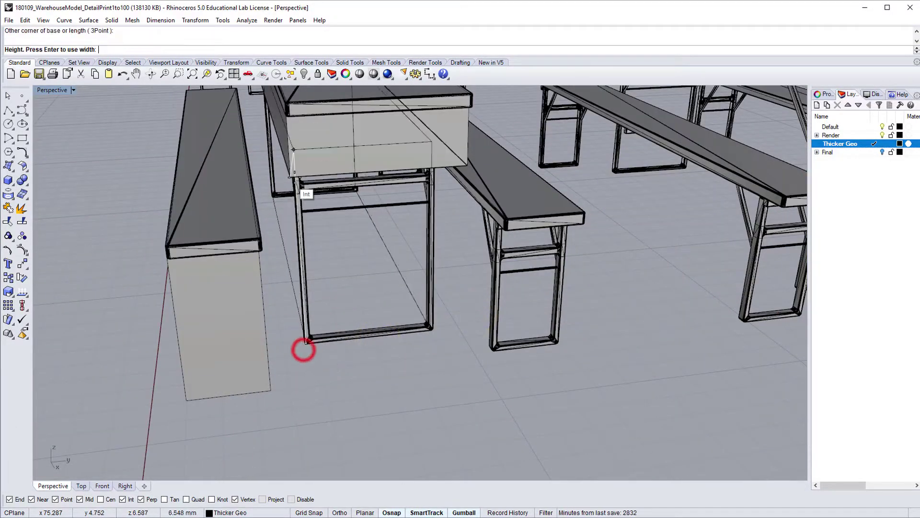
pyautogui.moveTo(290, 180); pyautogui.dragTo(377, 245, button='right')
pyautogui.click(250, 177)
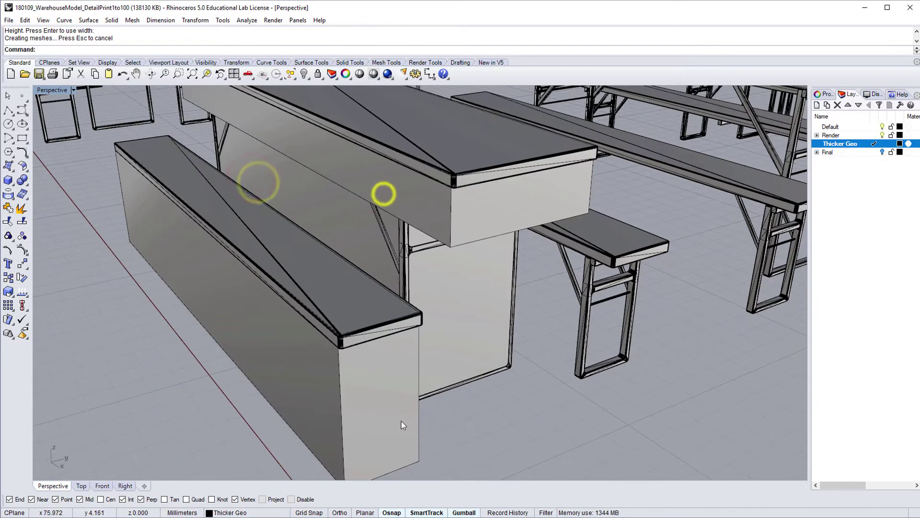
# Copy the front bench's solid box to the matching seat corner of the bench on the table's other side.
pyautogui.click(393, 421)
pyautogui.keyDown('shift'); pyautogui.moveTo(400, 396); pyautogui.dragTo(393, 327, button='right'); pyautogui.keyUp('shift')
pyautogui.moveTo(393, 326); pyautogui.dragTo(396, 333, button='right')
pyautogui.scroll(-2, 406, 318)
pyautogui.write('Copy')
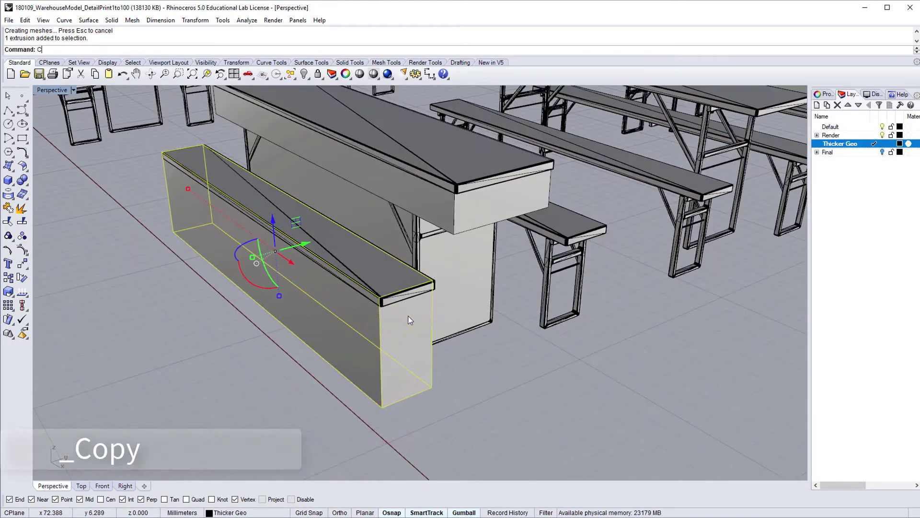
pyautogui.press('Return')
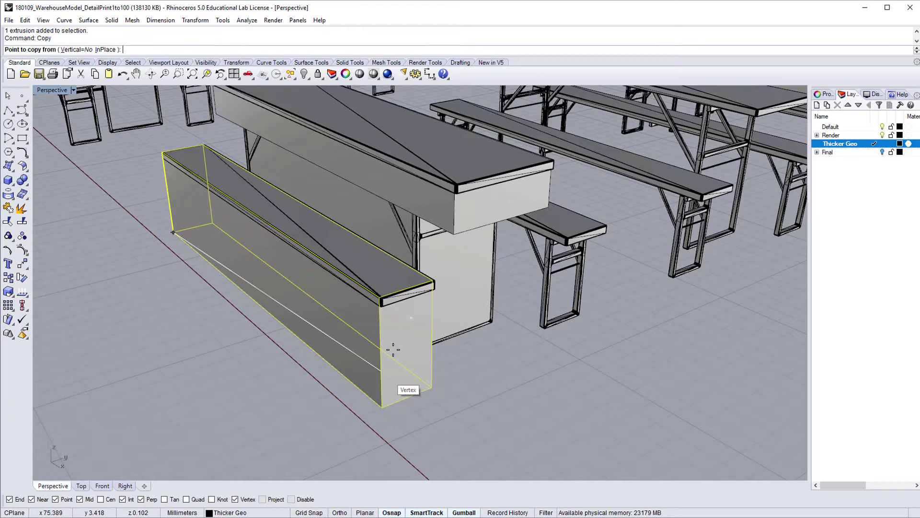
pyautogui.click(380, 299)
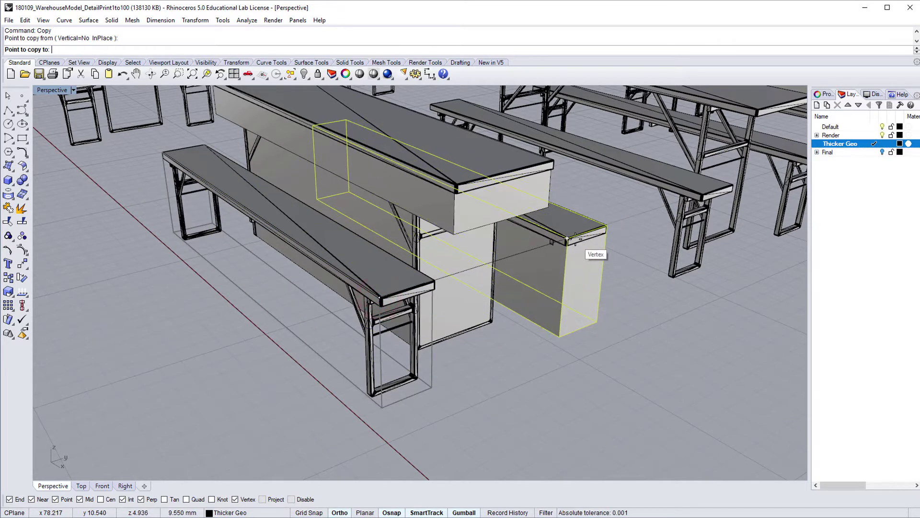
pyautogui.click(575, 240)
pyautogui.press('Return')
pyautogui.moveTo(591, 332); pyautogui.dragTo(545, 314, button='right')
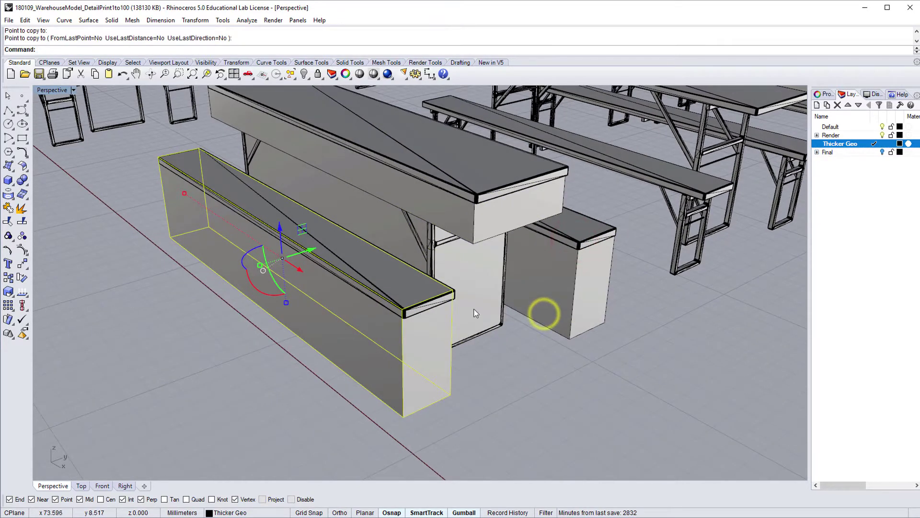
pyautogui.moveTo(485, 277); pyautogui.dragTo(494, 276, button='right')
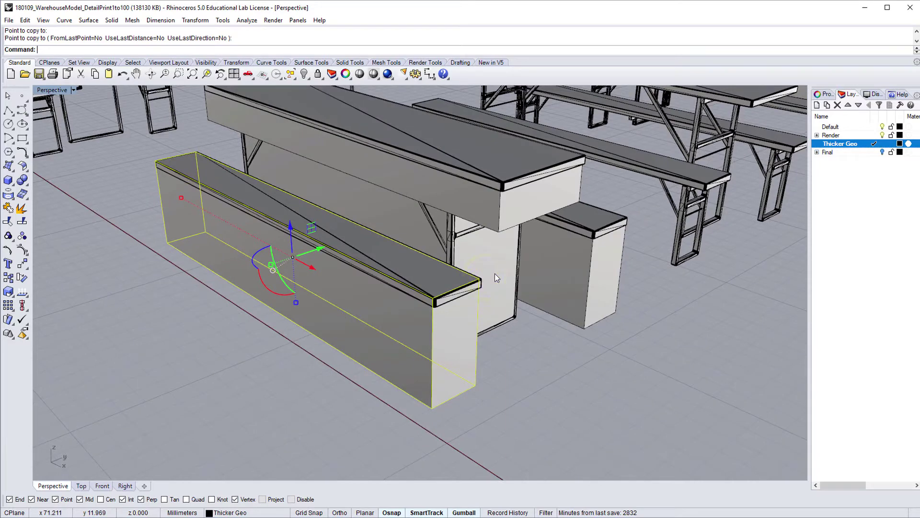
pyautogui.click(558, 405)
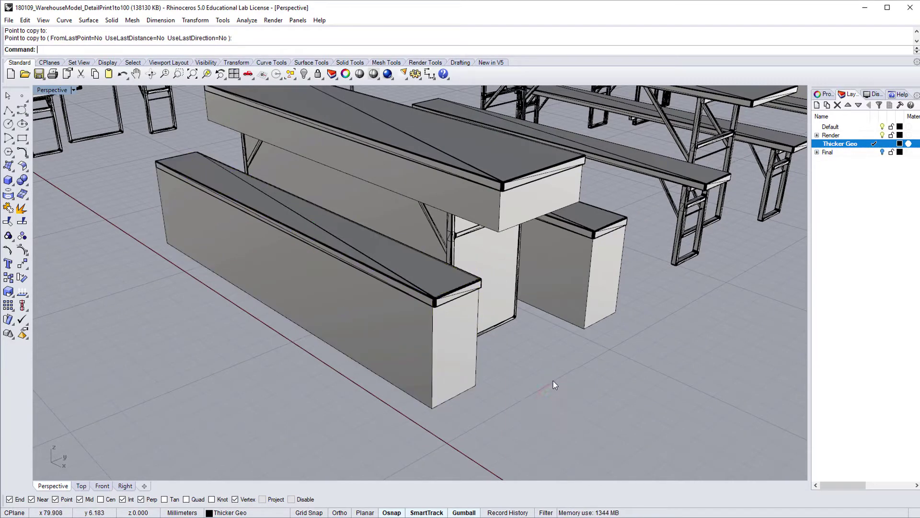
# Extrude one perforated panel surface of the upper-level steel handrail by 0.3 mm with ExtrudeSrf.
pyautogui.scroll(-10, 555, 384)
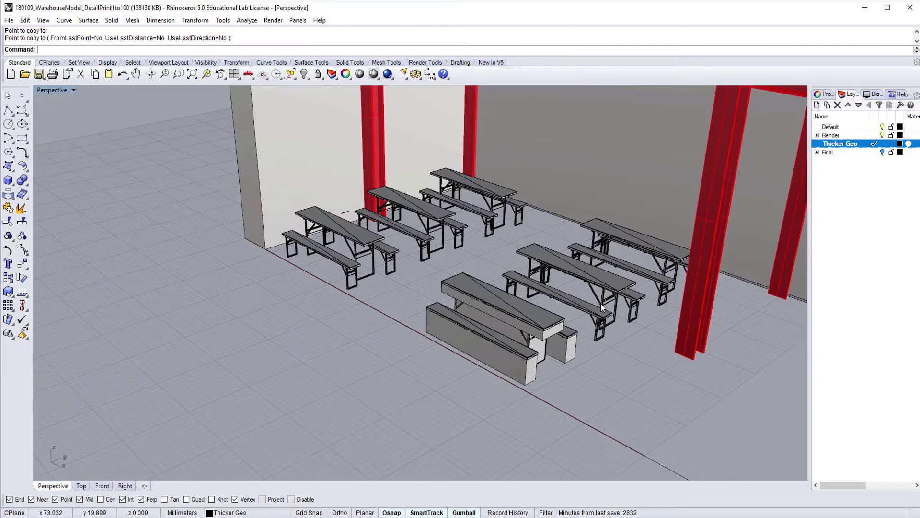
pyautogui.keyDown('shift'); pyautogui.moveTo(646, 236); pyautogui.dragTo(420, 431, button='right'); pyautogui.keyUp('shift')
pyautogui.moveTo(459, 316); pyautogui.dragTo(518, 261, button='right')
pyautogui.keyDown('shift'); pyautogui.moveTo(514, 252); pyautogui.dragTo(504, 296, button='right'); pyautogui.keyUp('shift')
pyautogui.click(484, 241)
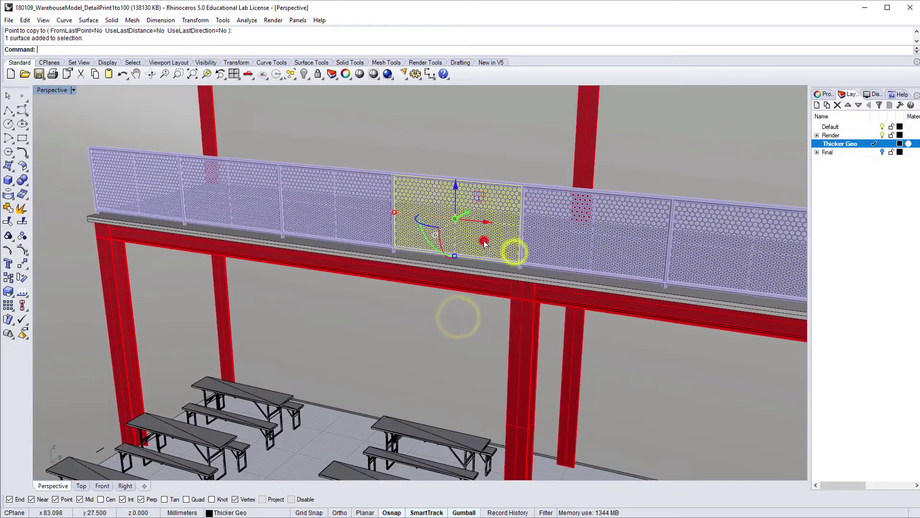
pyautogui.write('zs')
pyautogui.press('Return')
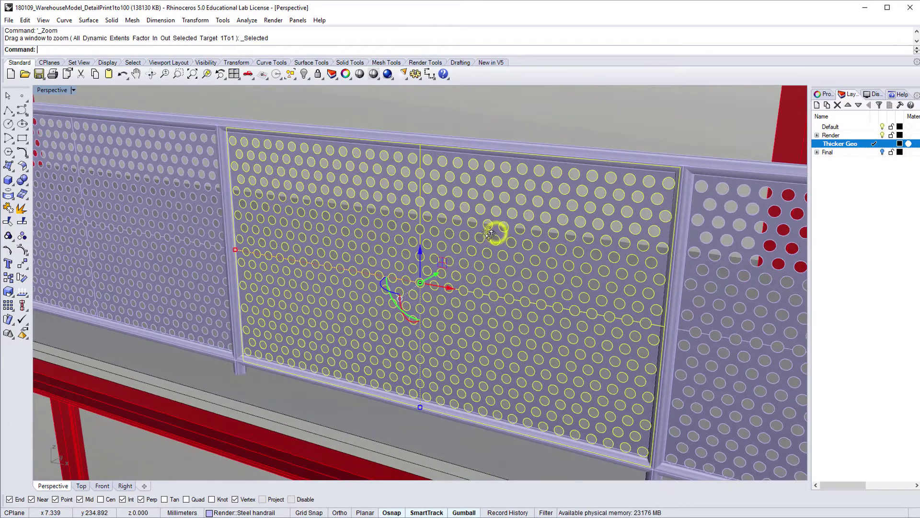
pyautogui.moveTo(499, 227); pyautogui.dragTo(482, 233, button='right')
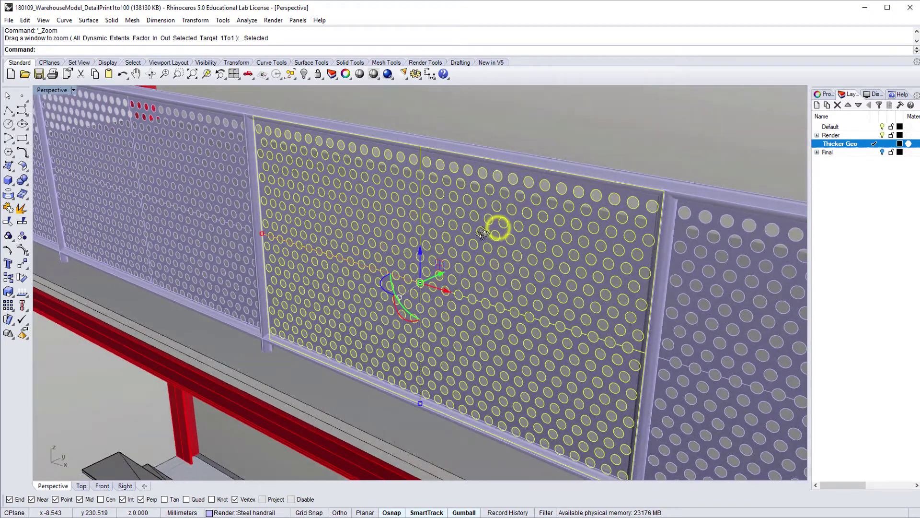
pyautogui.write('ExtrudeSrf')
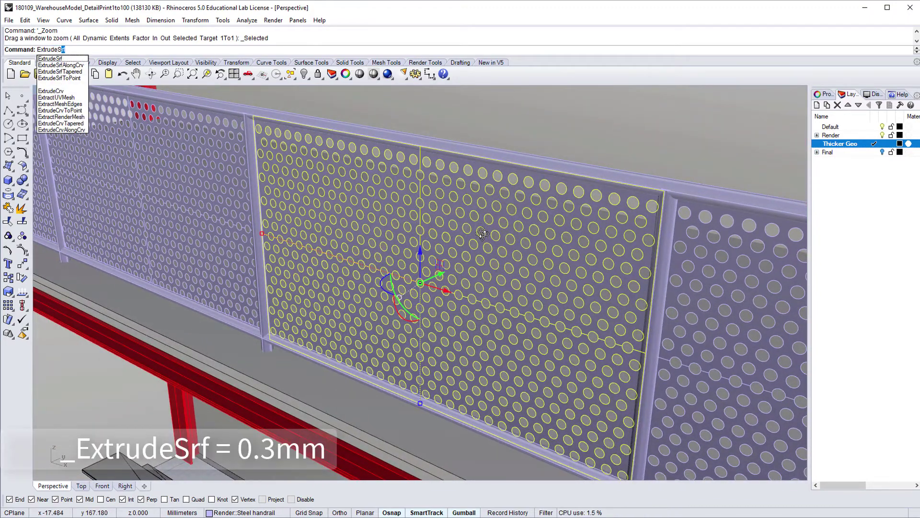
pyautogui.press('Return')
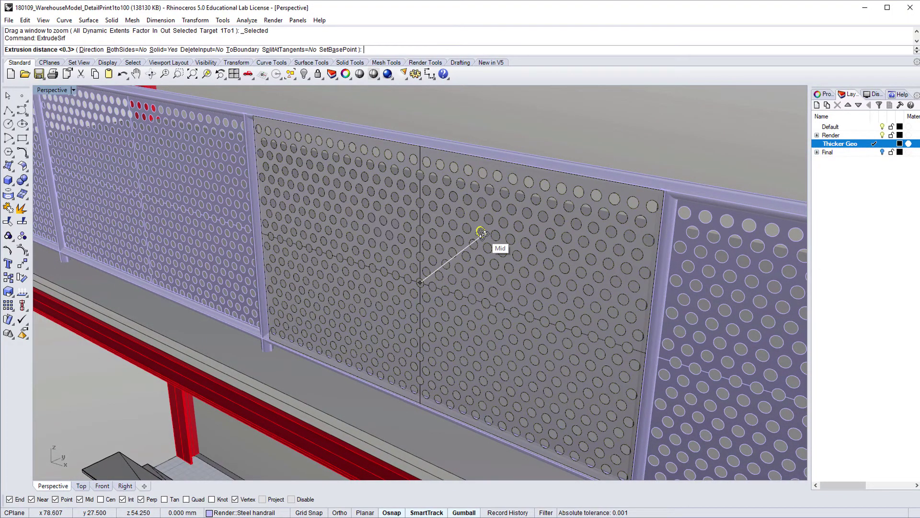
pyautogui.write('.3')
pyautogui.press('Return')
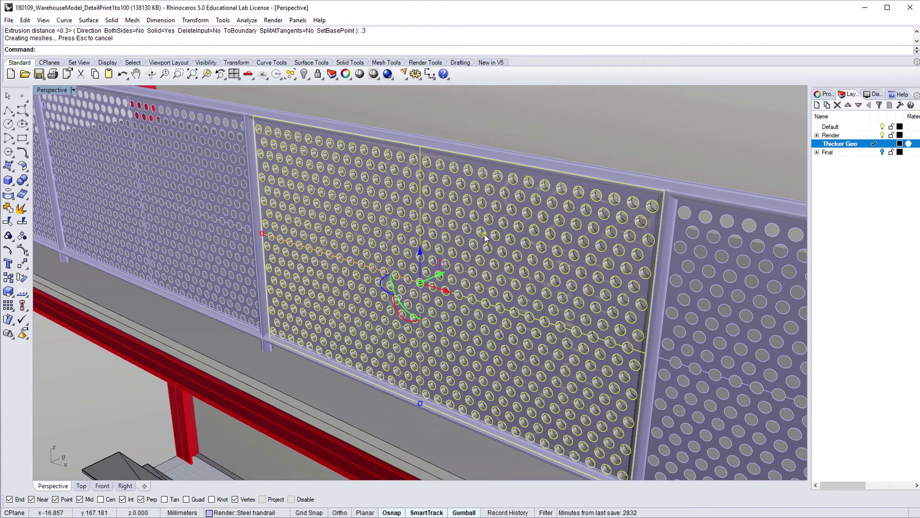
pyautogui.moveTo(485, 237); pyautogui.dragTo(260, 209, button='right')
pyautogui.press('Escape')
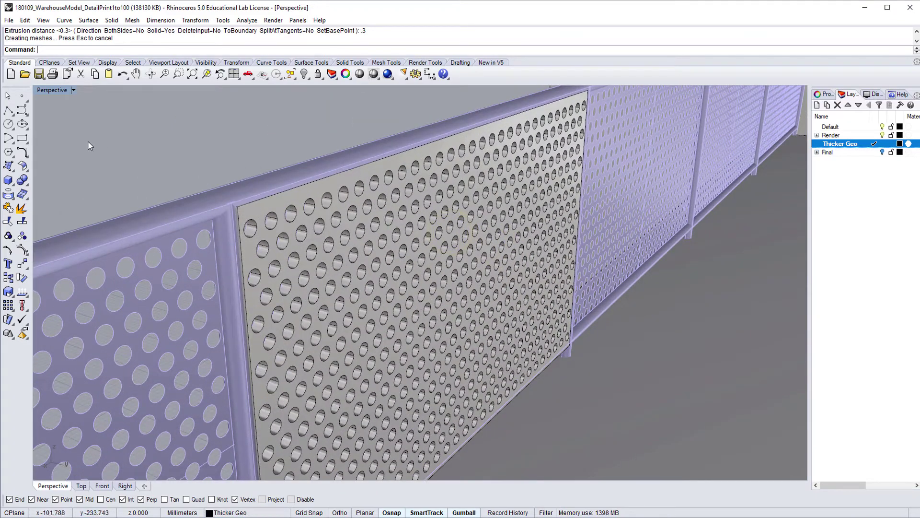
# Model a 3Point box against the thickened panel, running along its top edge, 2 mm wide and reaching down to its lower corner.
pyautogui.write('Bow')
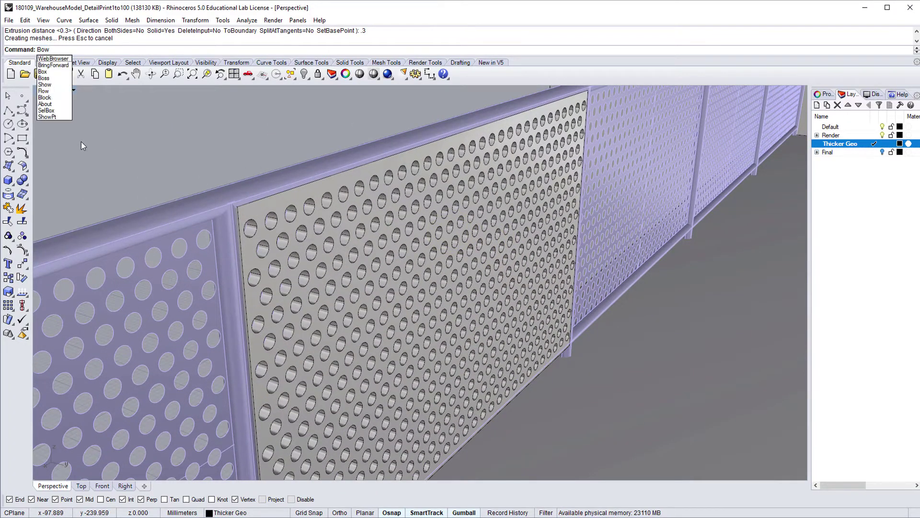
pyautogui.press('Return')
pyautogui.write('Box')
pyautogui.press('Return')
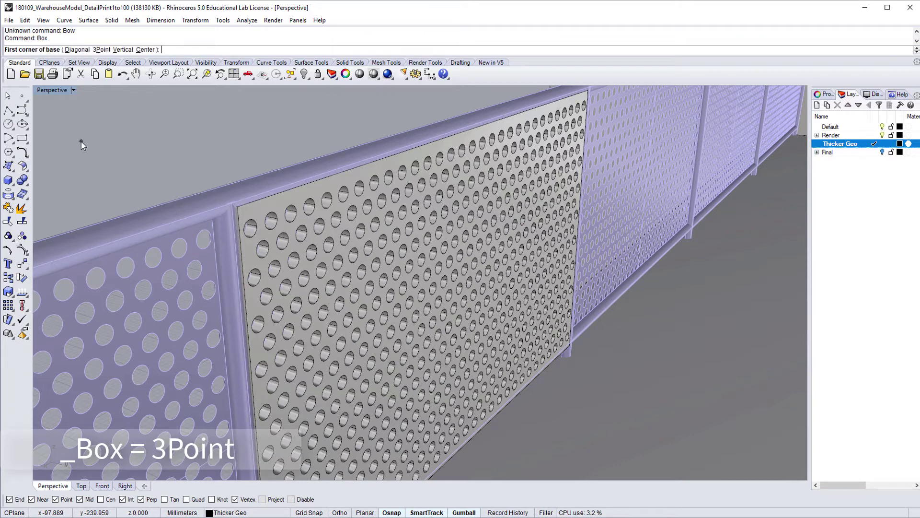
pyautogui.click(98, 51)
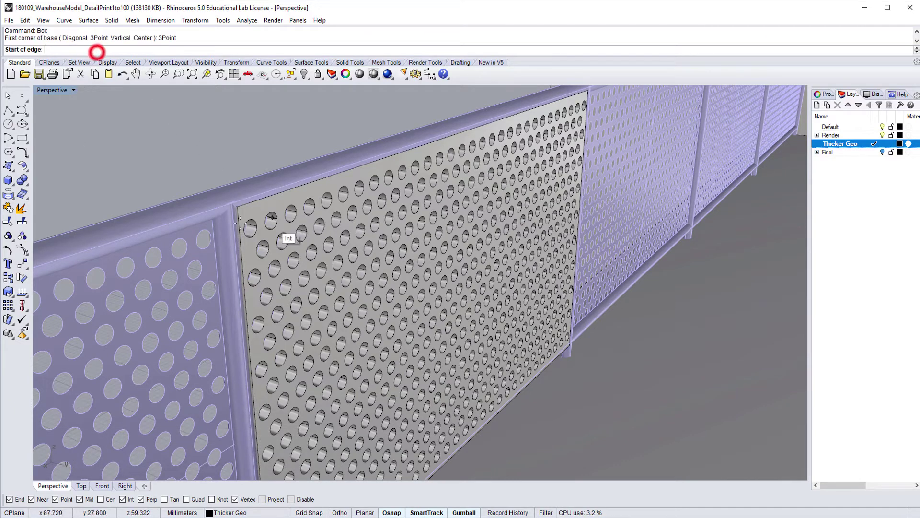
pyautogui.click(238, 207)
pyautogui.keyDown('shift'); pyautogui.moveTo(558, 104); pyautogui.dragTo(537, 123, button='right'); pyautogui.keyUp('shift')
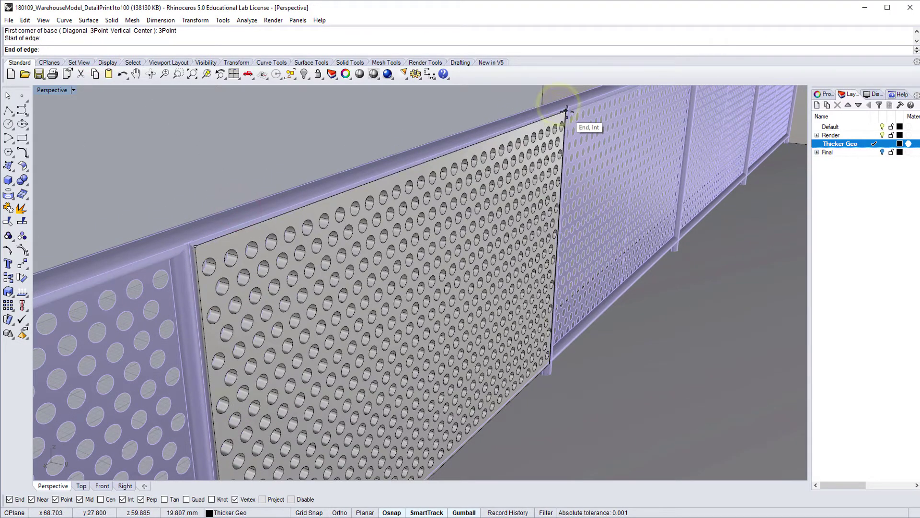
pyautogui.click(566, 111)
pyautogui.write('2')
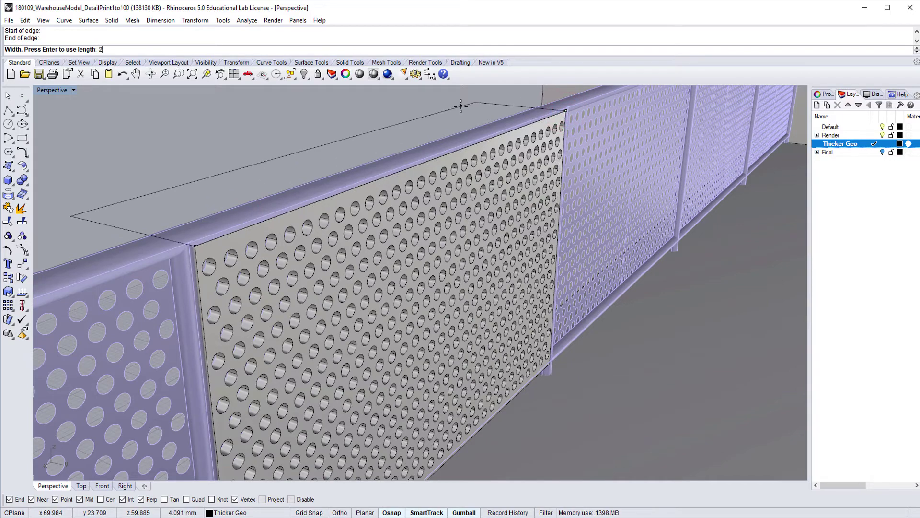
pyautogui.press('Return')
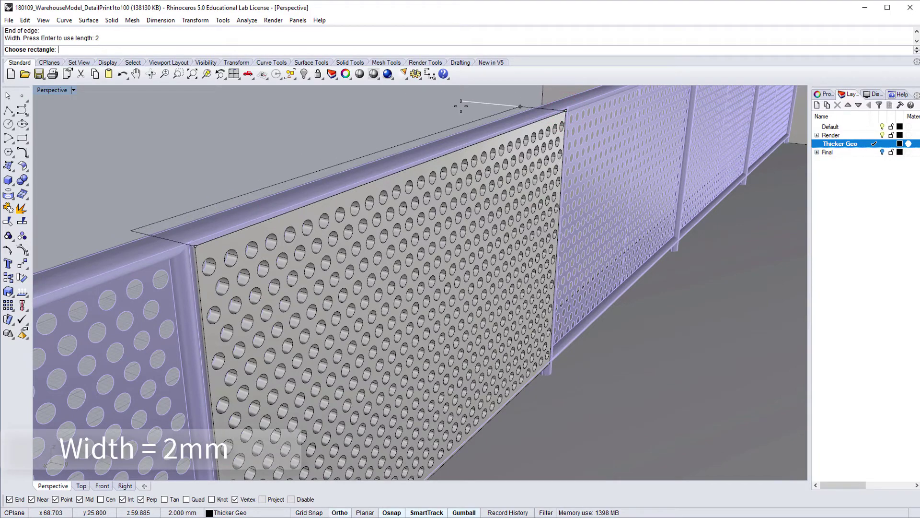
pyautogui.click(614, 115)
pyautogui.moveTo(805, 113); pyautogui.dragTo(370, 339, button='right')
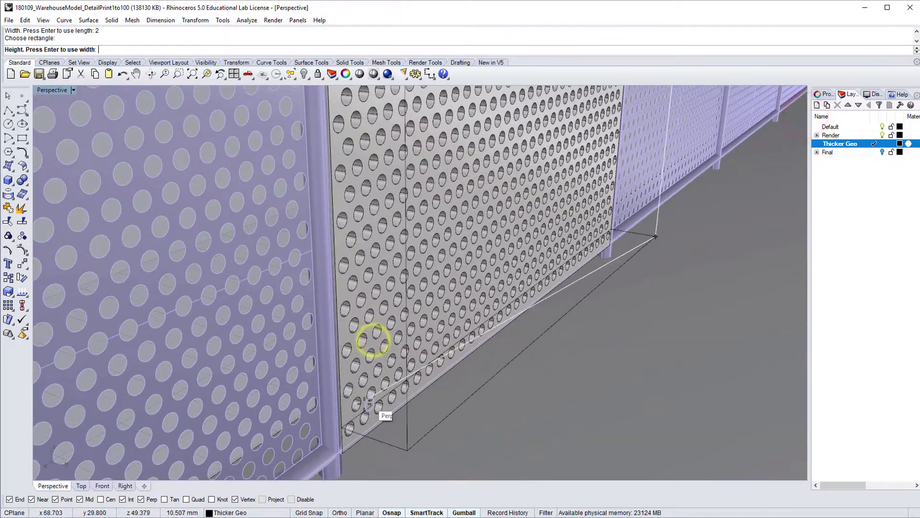
pyautogui.rightClick(341, 452)
# Join the extruded perforated panel and its backing box into one solid with BooleanUnion.
pyautogui.moveTo(341, 453); pyautogui.dragTo(570, 262, button='right')
pyautogui.click(453, 230)
pyautogui.keyDown('shift'); pyautogui.click(573, 263); pyautogui.keyUp('shift')
pyautogui.click(580, 266)
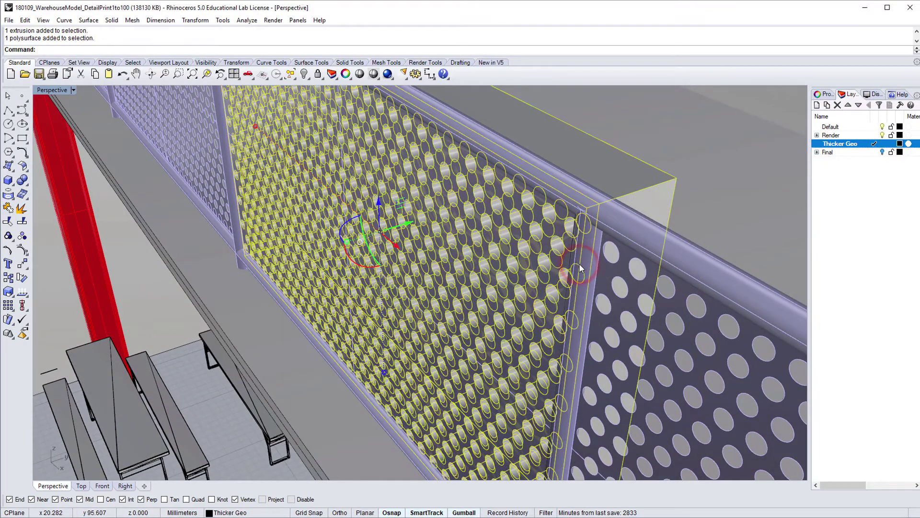
pyautogui.write('Boo')
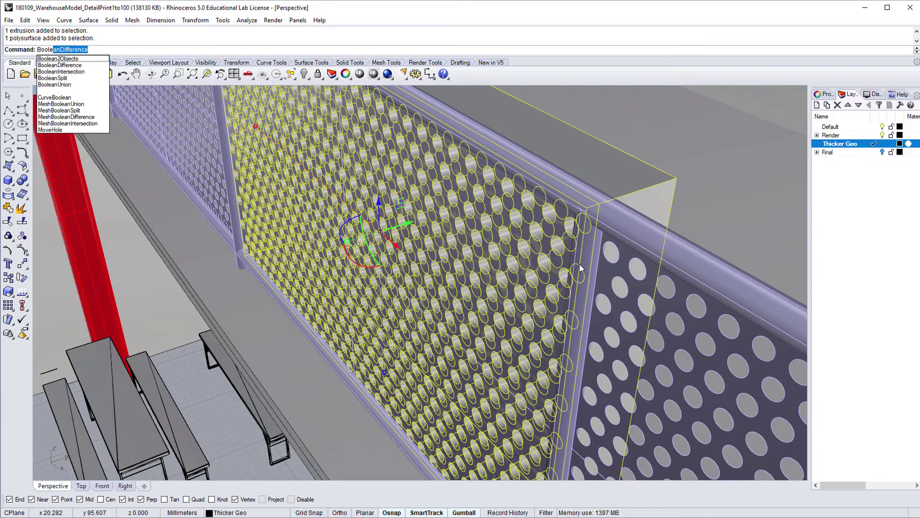
pyautogui.write('leanUnion')
pyautogui.press('Return')
# Model a 1 mm high box on top of the railing's backing solid, spanning its top face from corner to opposite corner.
pyautogui.write('Bp')
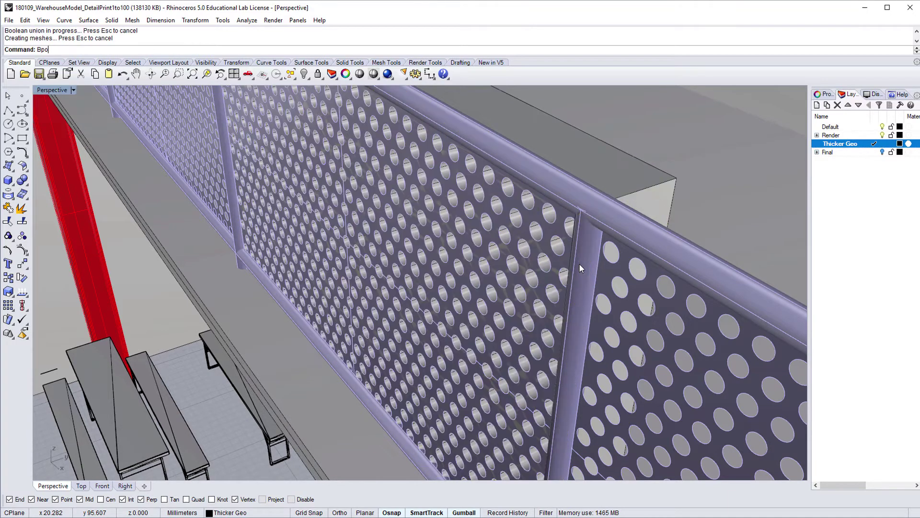
pyautogui.press('BackSpace')
pyautogui.write('ox')
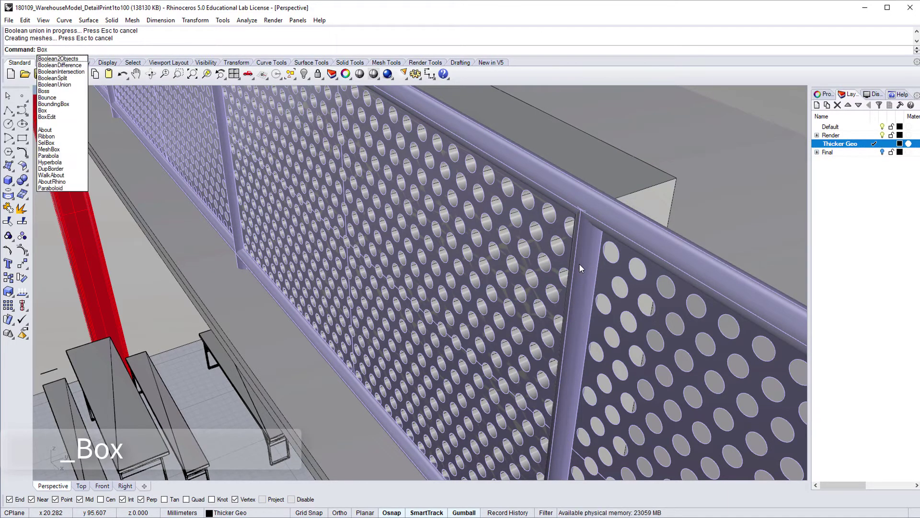
pyautogui.press('Return')
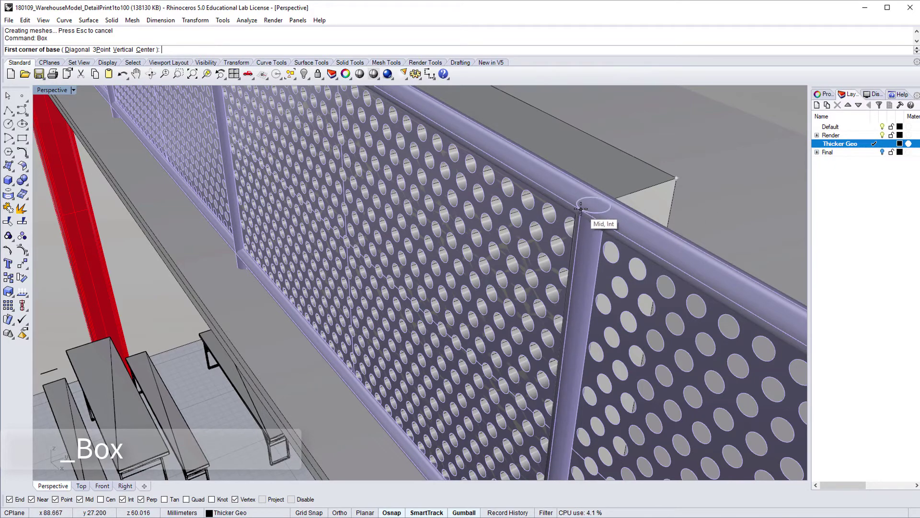
pyautogui.scroll(4, 575, 214)
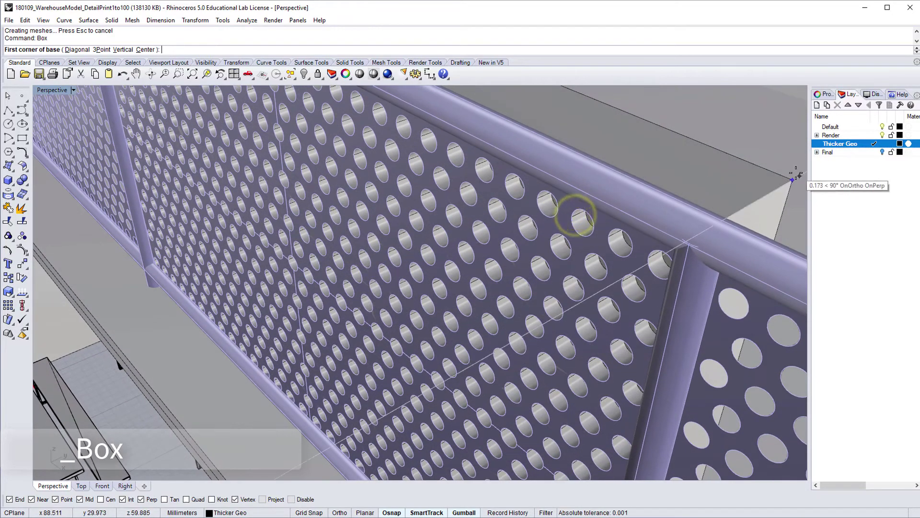
pyautogui.click(793, 179)
pyautogui.scroll(-5, 793, 173)
pyautogui.scroll(2, 507, 162)
pyautogui.scroll(4, 446, 248)
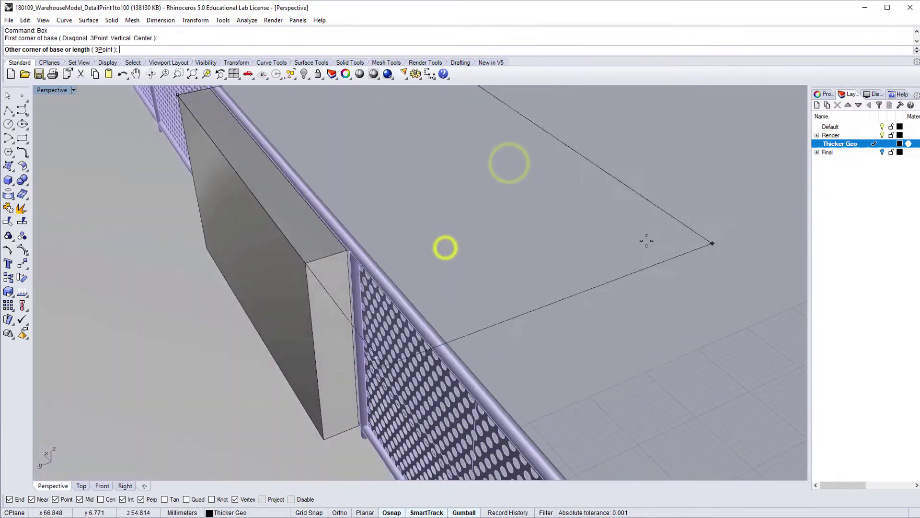
pyautogui.scroll(3, 445, 247)
pyautogui.scroll(4, 372, 251)
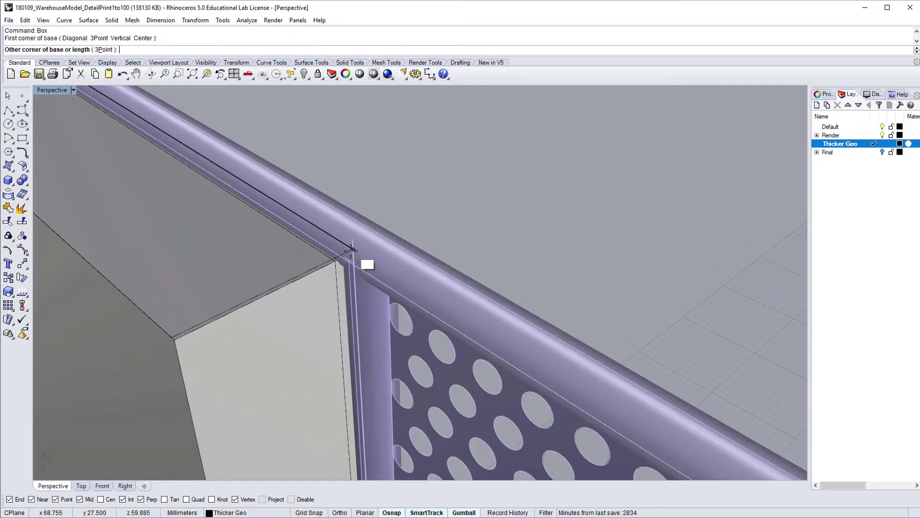
pyautogui.click(355, 250)
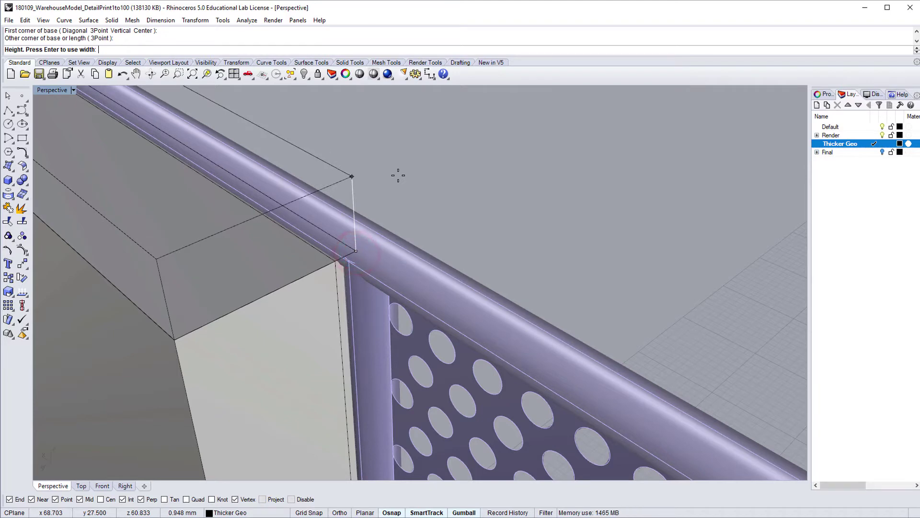
pyautogui.write('1')
pyautogui.press('Return')
# Round both long upper edges of the handrail box with FilletEdge at radius 1.
pyautogui.moveTo(362, 170); pyautogui.dragTo(451, 235, button='right')
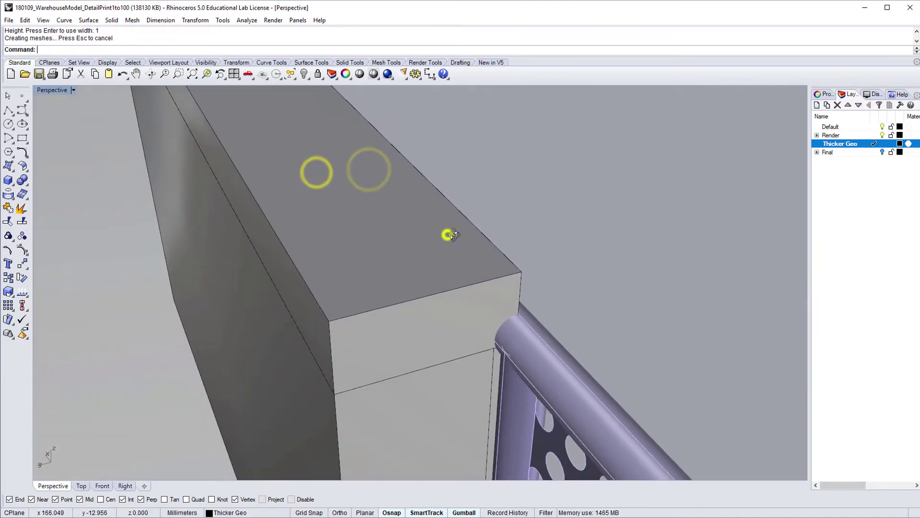
pyautogui.write('FilletEdge')
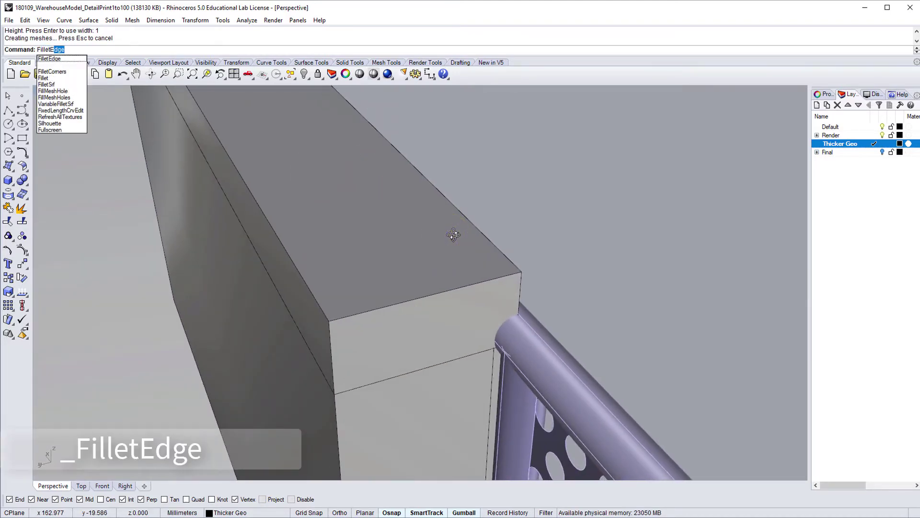
pyautogui.press('Return')
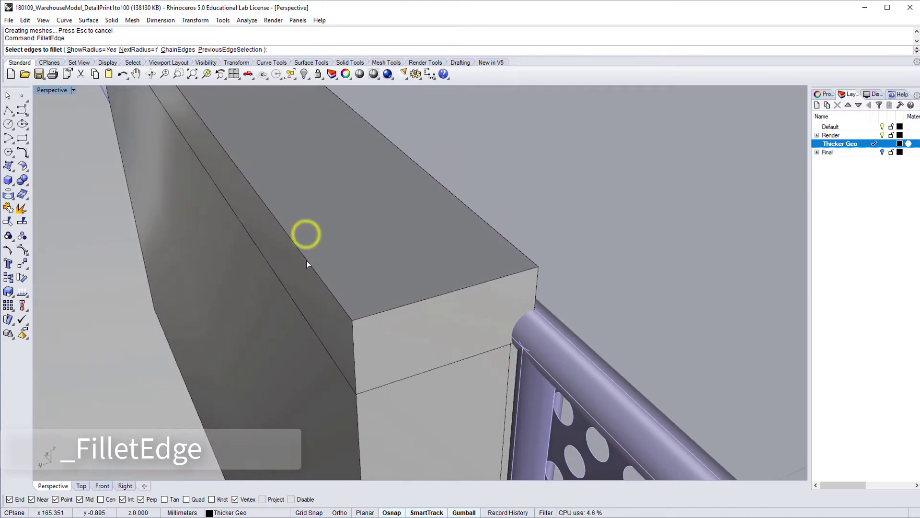
pyautogui.click(306, 260)
pyautogui.moveTo(420, 233); pyautogui.dragTo(431, 211, button='right')
pyautogui.click(314, 180)
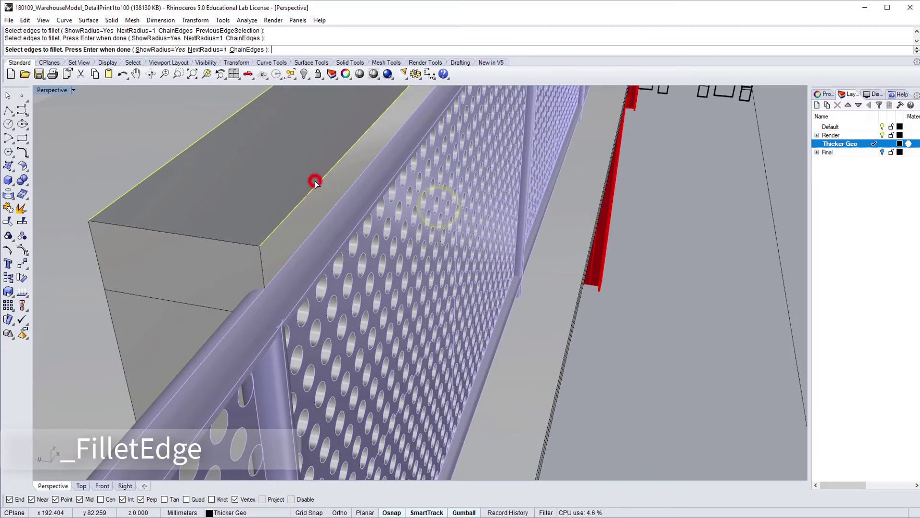
pyautogui.press('Return')
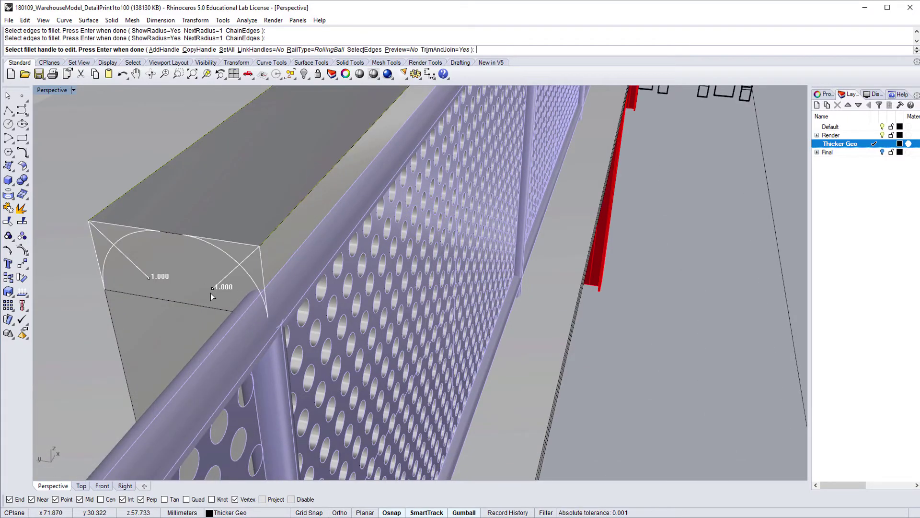
pyautogui.press('Return')
# Join the rounded handrail box and the perforated panel solid below it with BooleanUnion.
pyautogui.moveTo(210, 292); pyautogui.dragTo(192, 283, button='right')
pyautogui.click(184, 274)
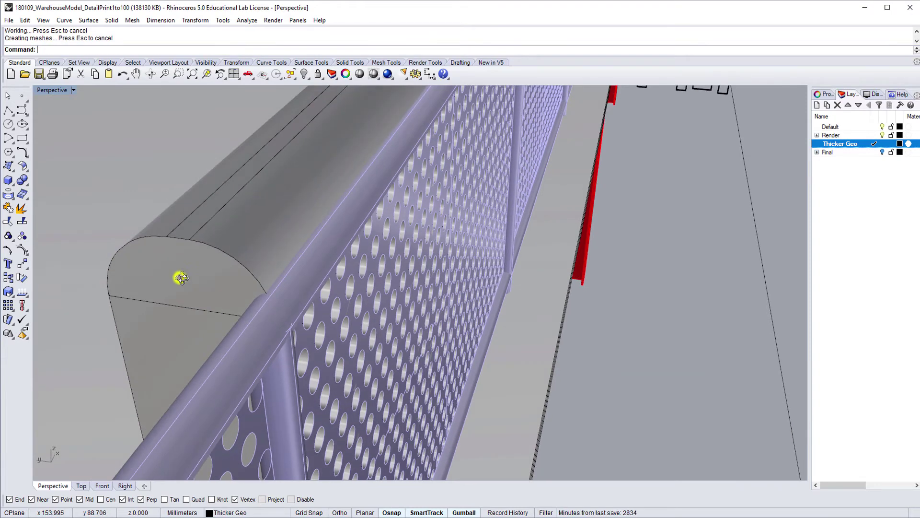
pyautogui.keyDown('shift'); pyautogui.click(155, 338); pyautogui.keyUp('shift')
pyautogui.write('BooleanUnion')
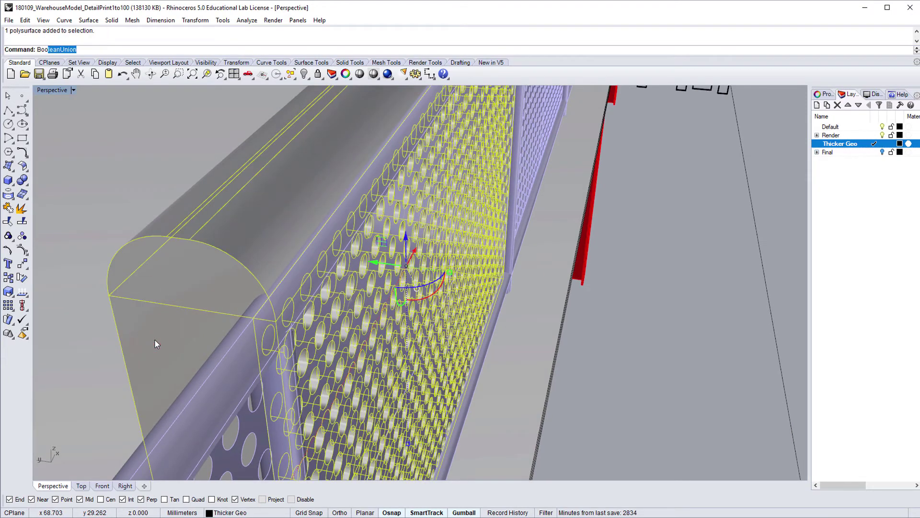
pyautogui.scroll(-3, 154, 340)
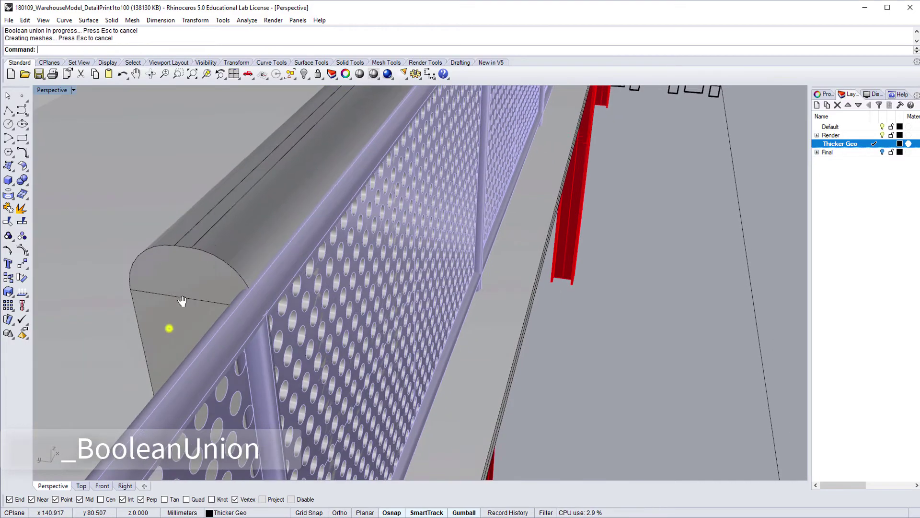
# Hide the Render layer to inspect the joined railing solid on its own, and show the layer again.
pyautogui.click(200, 272)
pyautogui.moveTo(355, 286); pyautogui.dragTo(569, 191, button='right')
pyautogui.press('Escape')
pyautogui.click(881, 136)
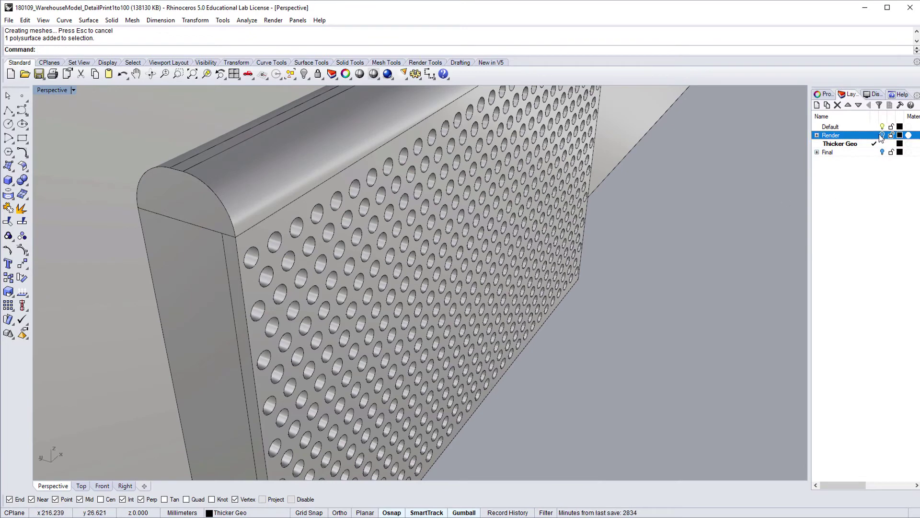
pyautogui.click(882, 135)
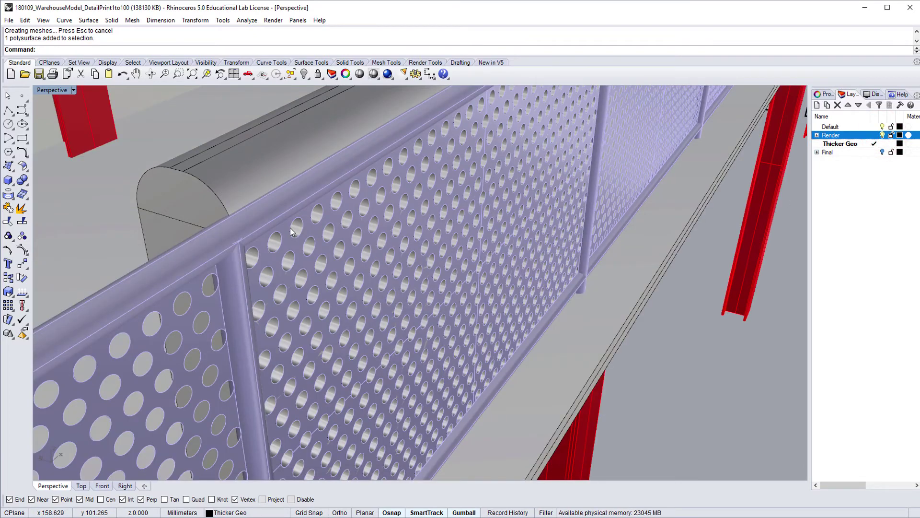
# Create a solid BoundingBox around the red steel column below the upper-level railing.
pyautogui.scroll(-2, 292, 231)
pyautogui.scroll(-2, 479, 326)
pyautogui.scroll(5, 536, 343)
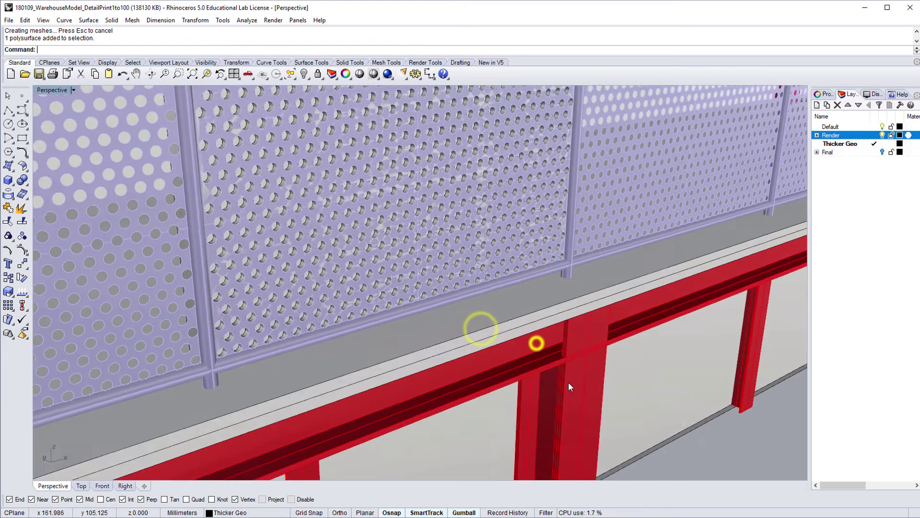
pyautogui.click(425, 372)
pyautogui.scroll(-3, 425, 368)
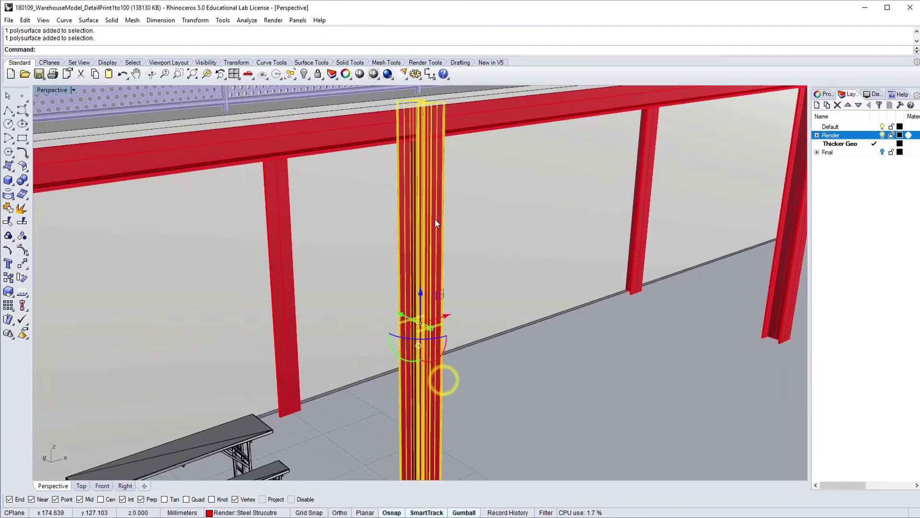
pyautogui.write('BoundingBox')
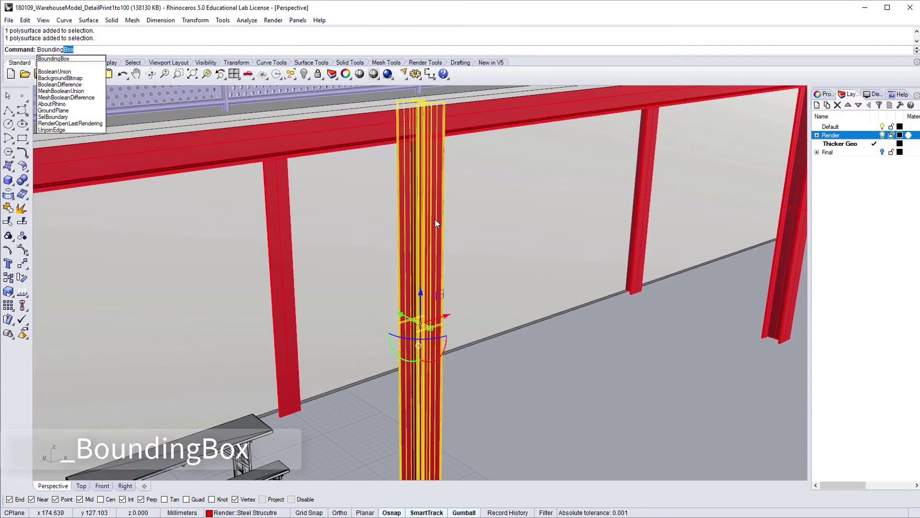
pyautogui.press('Return')
pyautogui.press('Return')
# Measure the width of the column's bounding box between two corners at its foot with Distance.
pyautogui.keyDown('shift'); pyautogui.moveTo(594, 427); pyautogui.dragTo(517, 288, button='right'); pyautogui.keyUp('shift')
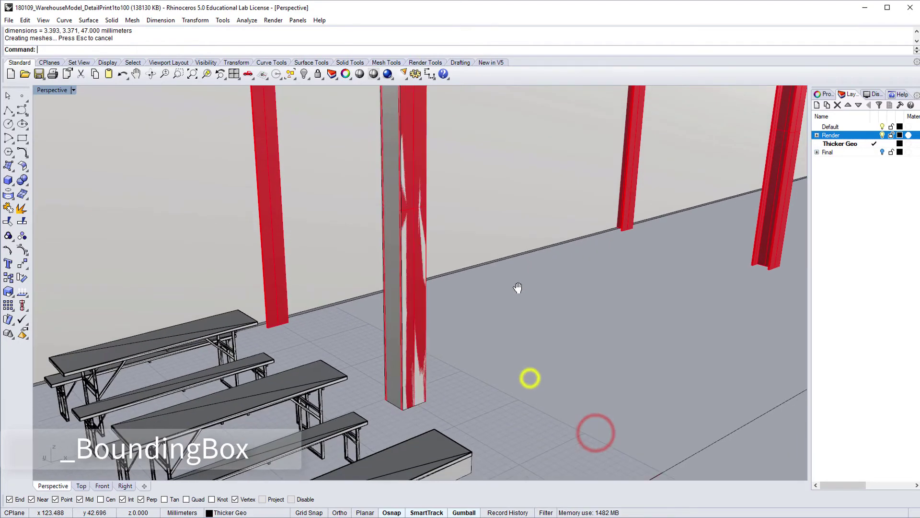
pyautogui.write('Distance')
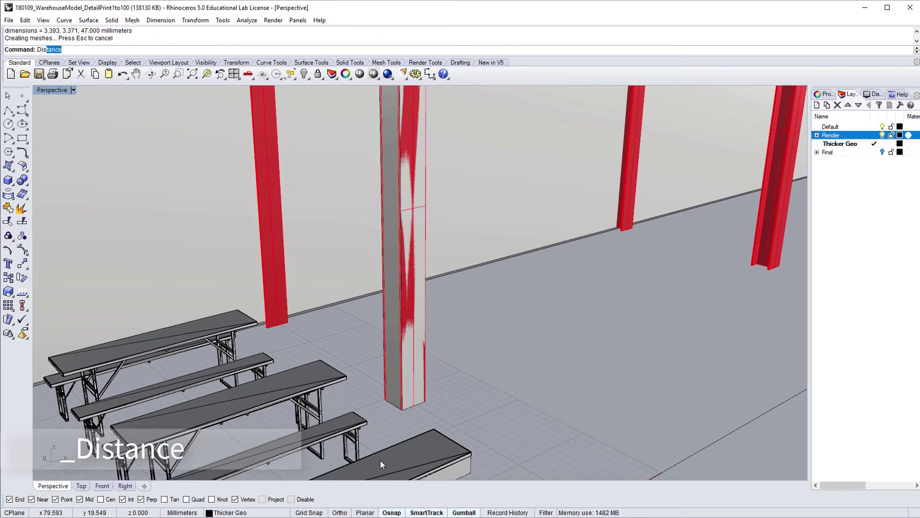
pyautogui.press('Return')
pyautogui.click(430, 403)
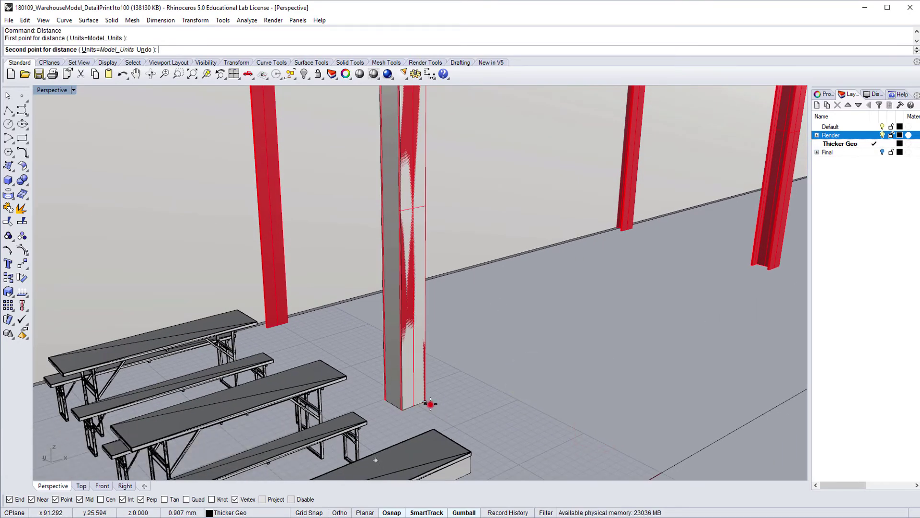
pyautogui.click(401, 415)
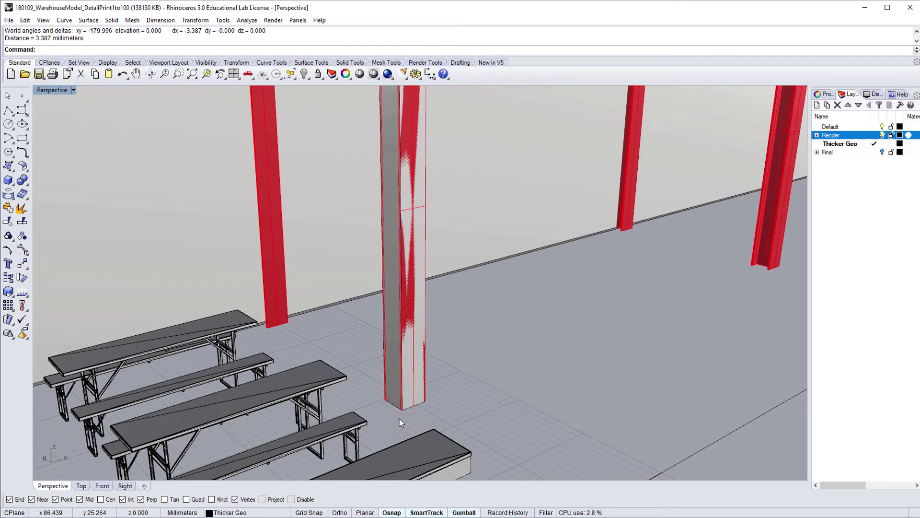
# Thicken the top louvre blade of the front roof light to 2 mm with Scale1D, working from its lower end corner.
pyautogui.moveTo(399, 419); pyautogui.dragTo(285, 290, button='right')
pyautogui.click(348, 189)
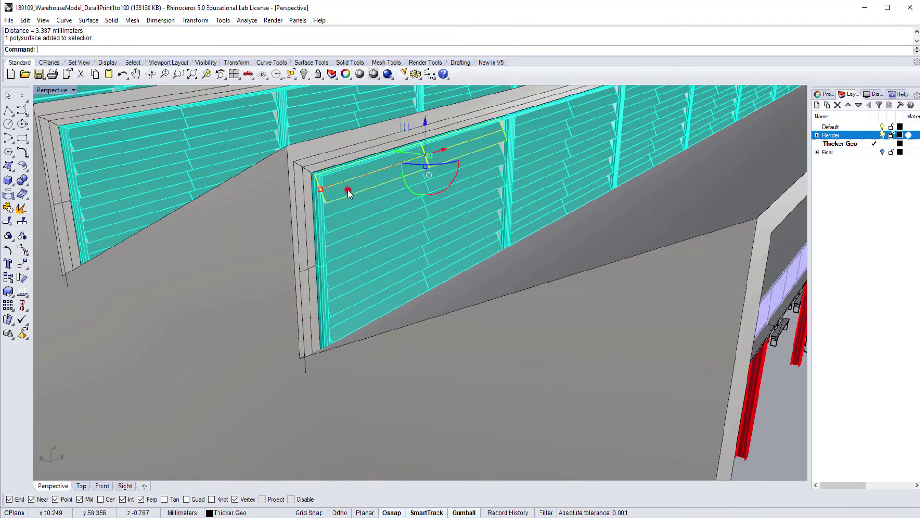
pyautogui.keyDown('ctrl'); pyautogui.moveTo(348, 190); pyautogui.dragTo(310, 215, button='right'); pyautogui.keyUp('ctrl')
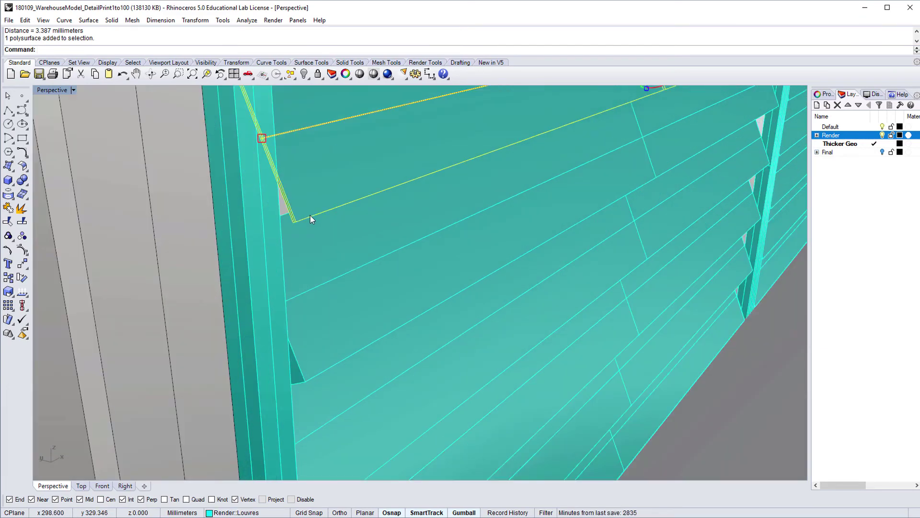
pyautogui.write('Scale1D')
pyautogui.press('Return')
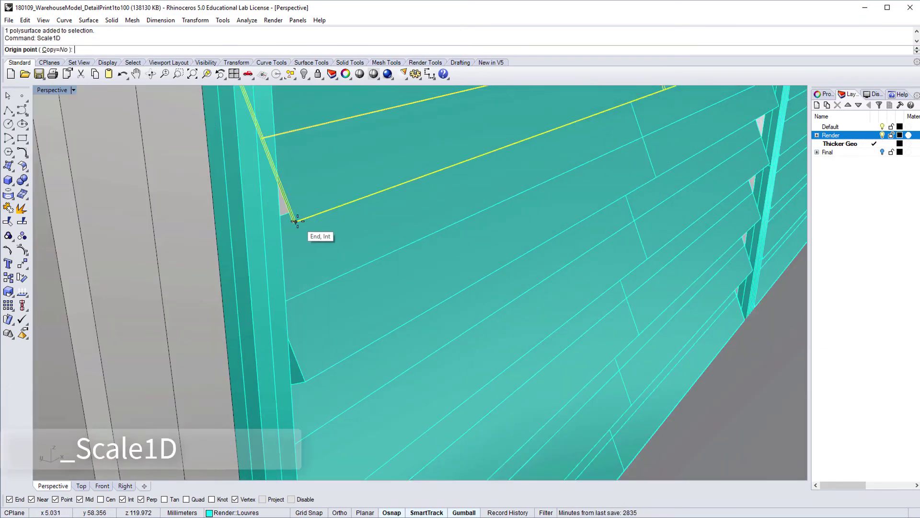
pyautogui.click(295, 221)
pyautogui.click(292, 224)
pyautogui.write('2')
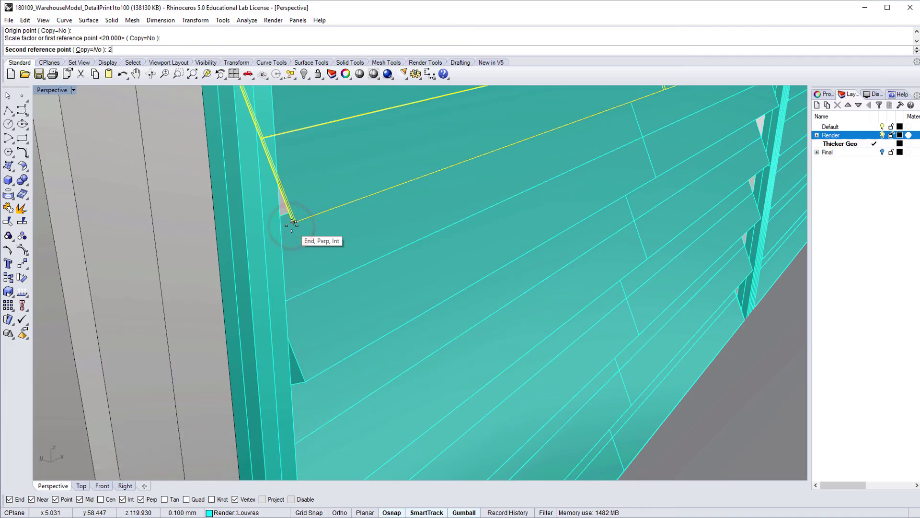
pyautogui.press('Return')
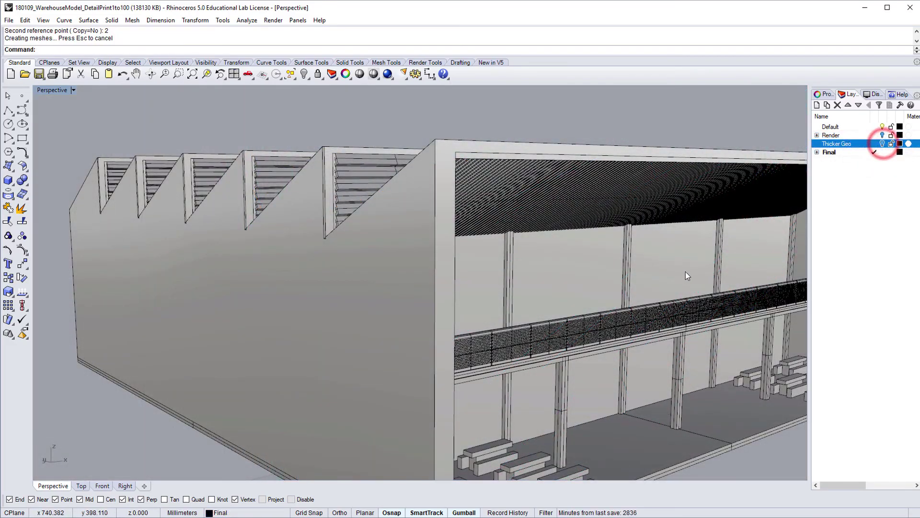
# Examine the thickened benches, columns, railing and roof louvres of the model on the Final layer.
pyautogui.scroll(15, 685, 276)
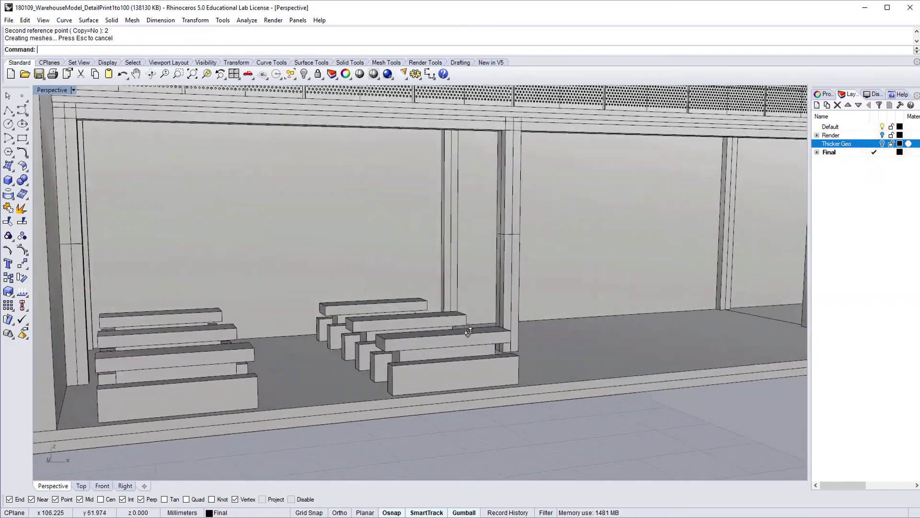
pyautogui.moveTo(468, 330); pyautogui.dragTo(364, 249, button='right')
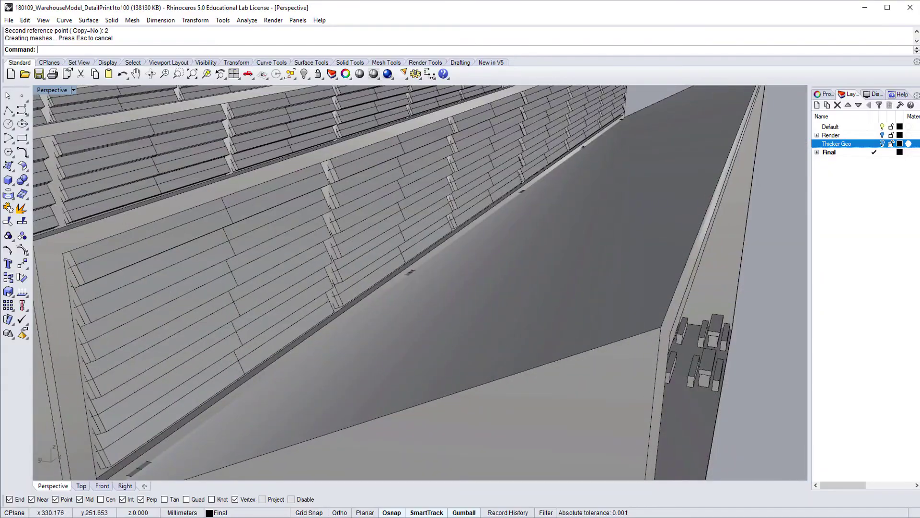